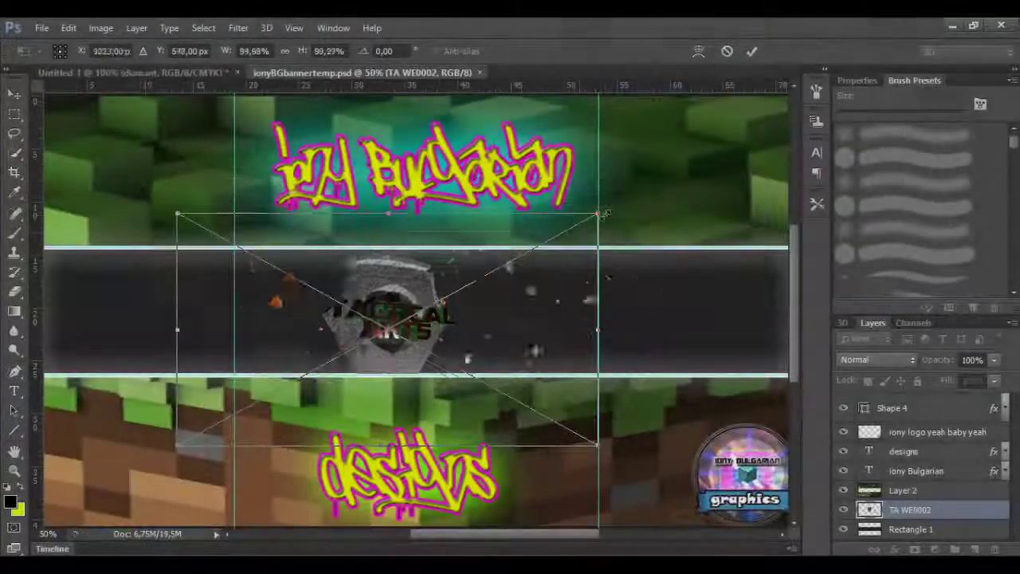
- Scale and tilt the TA WE0002 logo render into the middle strip, checking the channel page
mouse_move(605, 214)
mouse_down()
mouse_move(562, 267)
mouse_move(674, 407)
mouse_up()
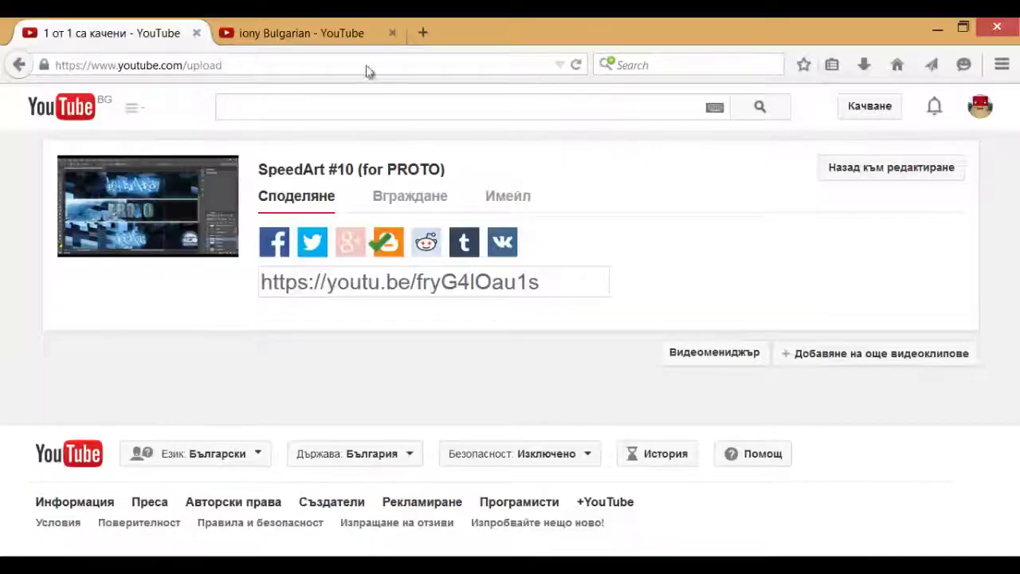
key(ctrl+w)
click(575, 64)
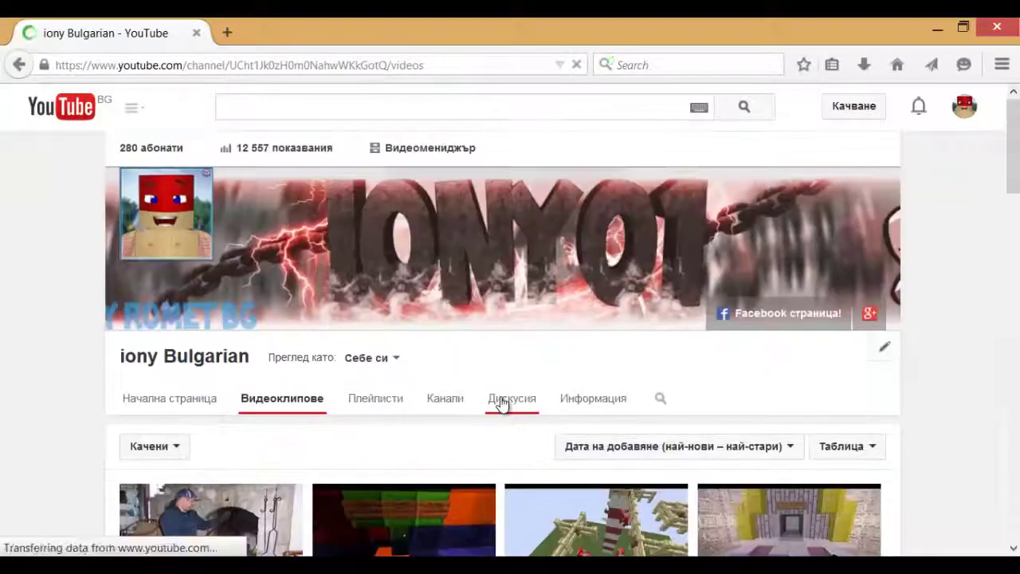
scroll(504, 398, down, 3)
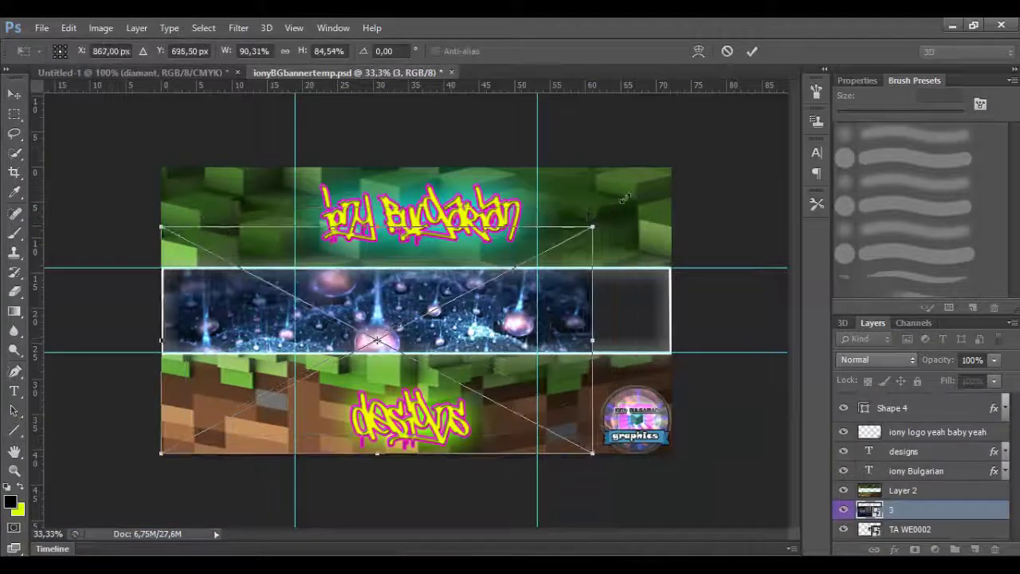
- Commit particle stock '3' at 6% opacity and open GRUNT EXCLUSIVE PACK.psd
key(Return)
drag(996, 378, 923, 380)
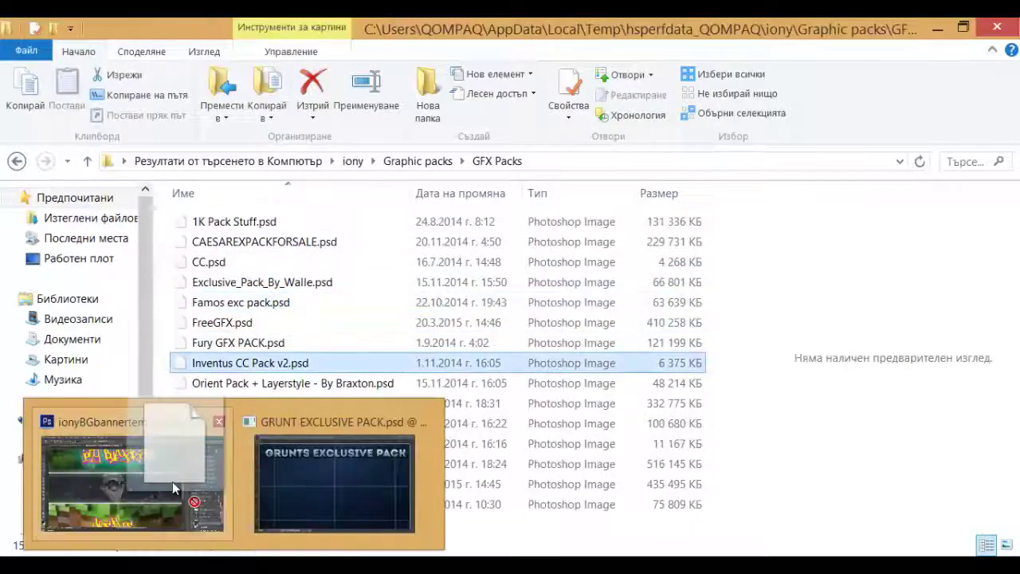
click(430, 466)
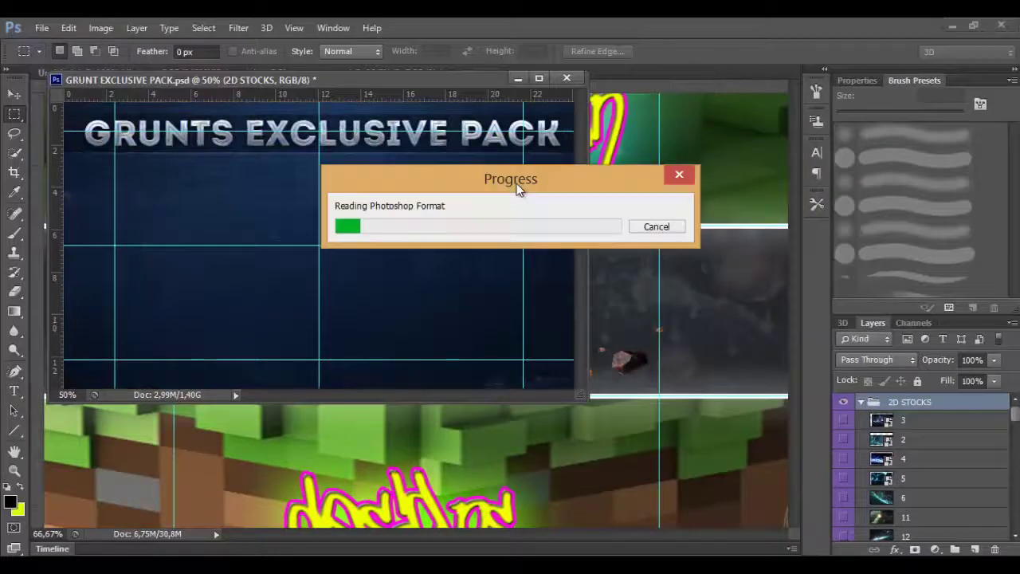
- Swap Inventus CC v1 for the CC v4 group and copy CC v4 into the banner
drag(527, 73, 527, 32)
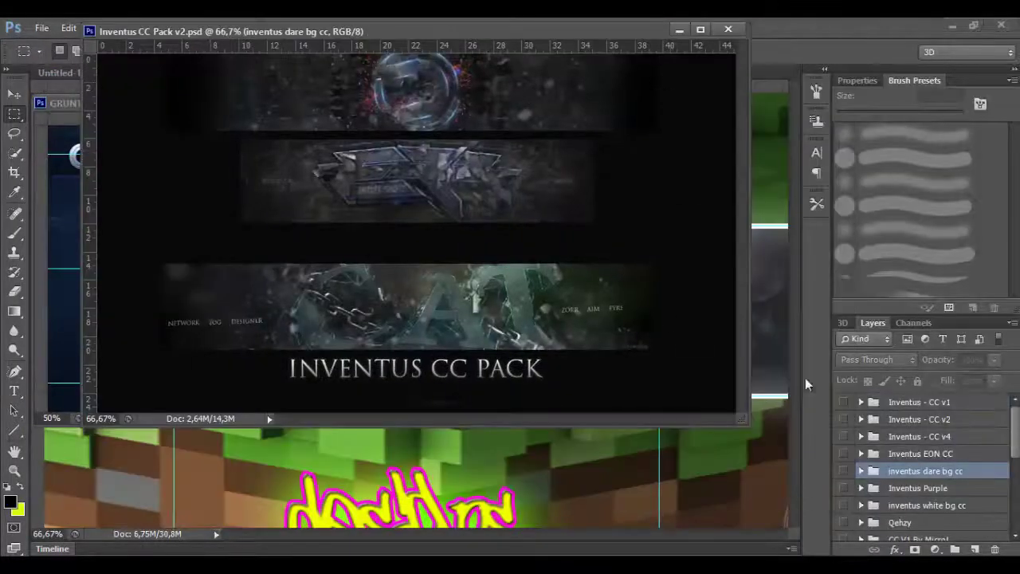
click(845, 402)
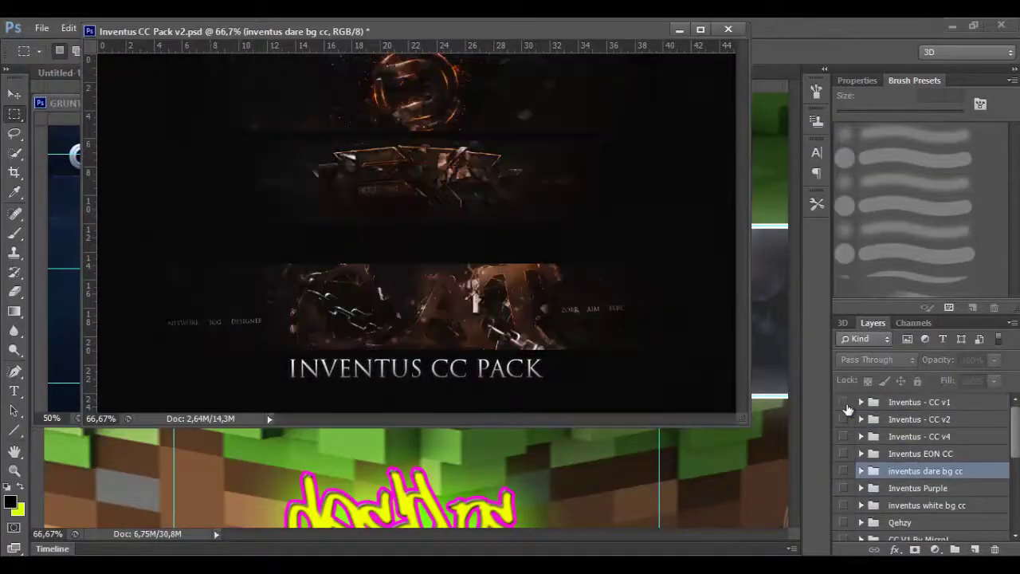
click(845, 437)
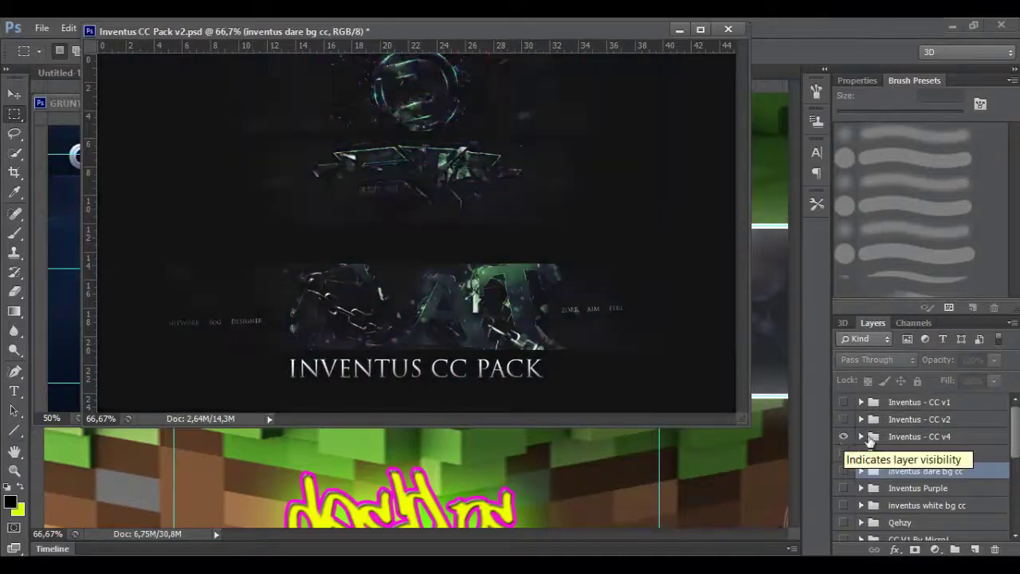
drag(917, 437, 333, 72)
key(ctrl+Tab)
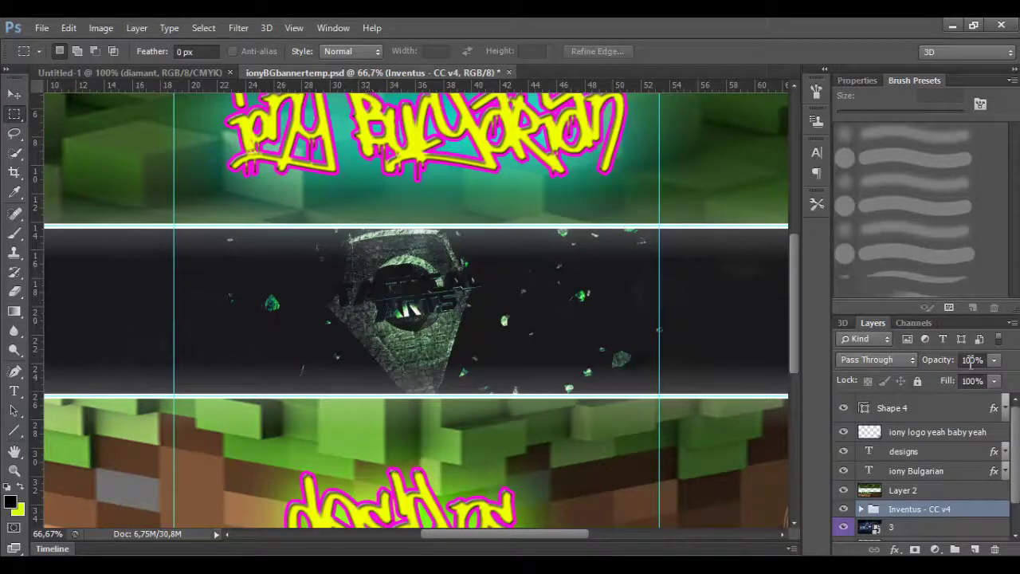
- Paint a white stroke across the logo strip on new Layer 3 at 16% opacity
key(b)
key(ctrl+shift+n)
key(Return)
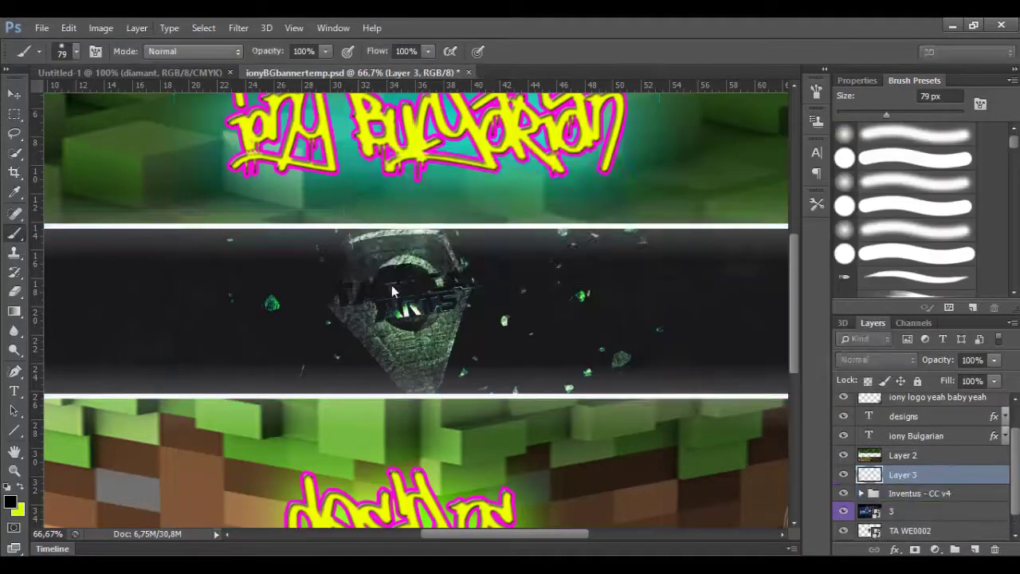
key(x)
drag(327, 305, 472, 281)
drag(978, 379, 929, 381)
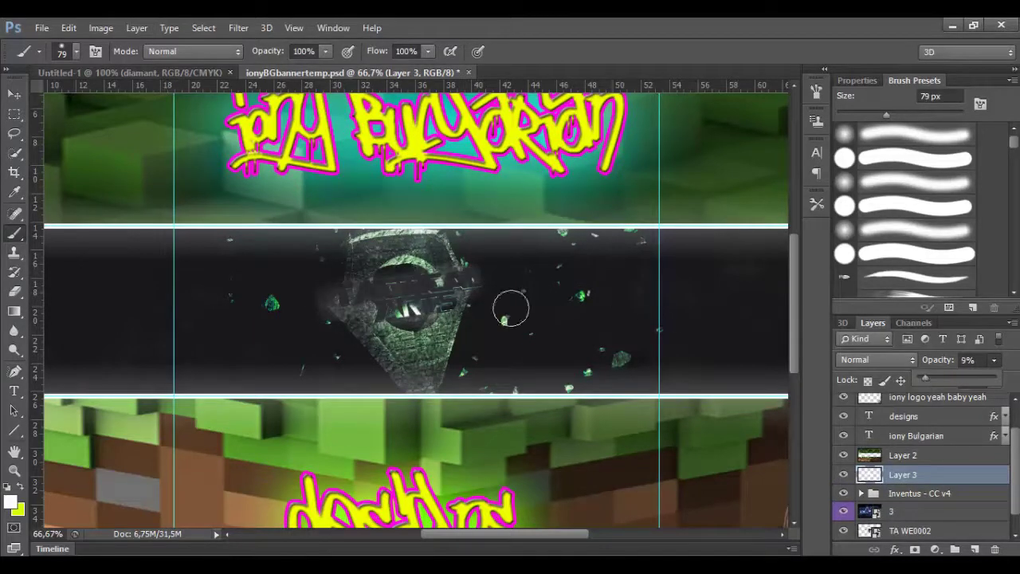
- Zoom in on the logo and prepare new Layer 4 with a 3 px brush
key(ctrl+plus)
key(ctrl+plus)
click(62, 51)
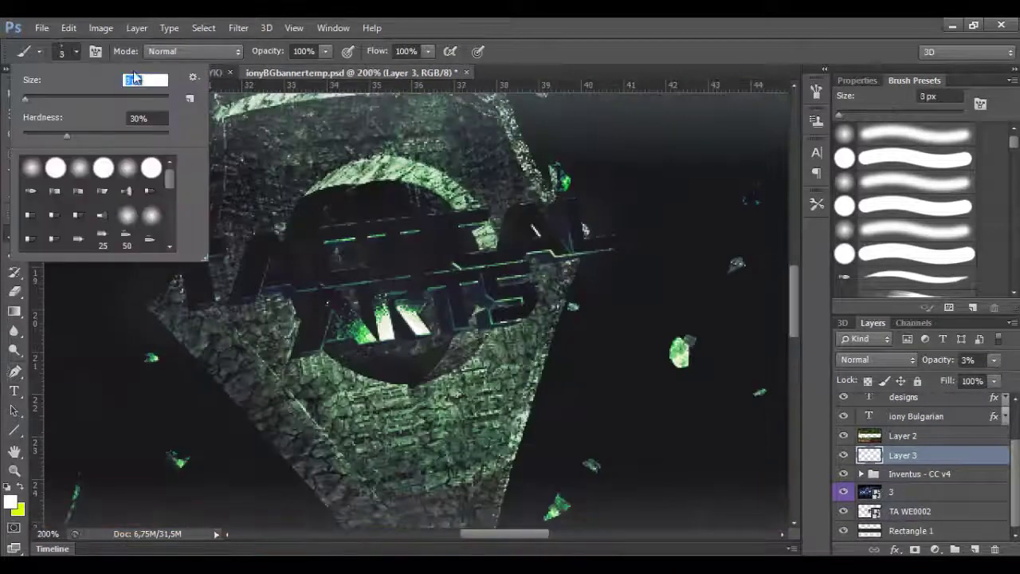
key(Return)
key(ctrl+plus)
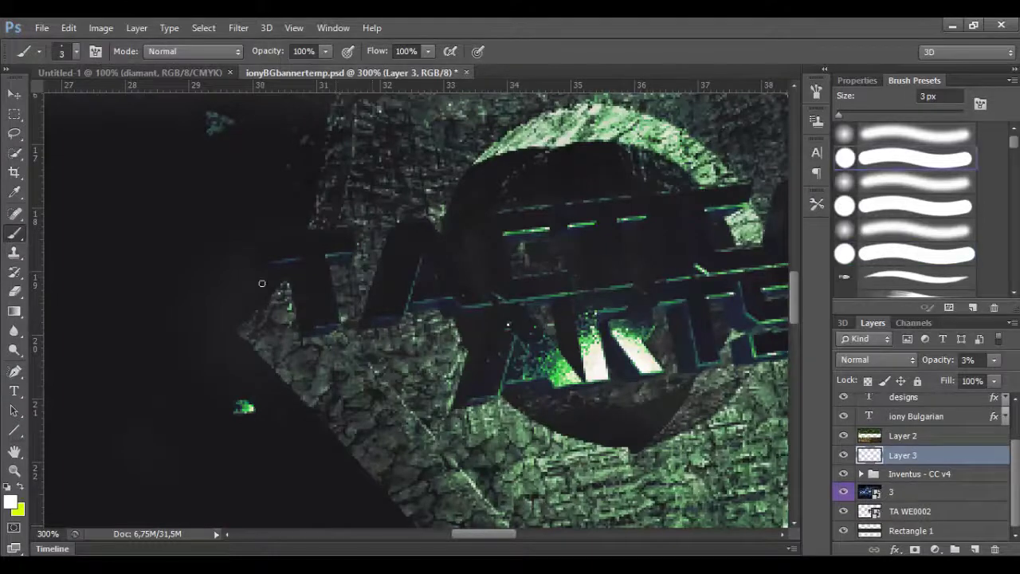
click(62, 51)
key(Escape)
key(ctrl+shift+alt+n)
click(62, 51)
drag(25, 99, 24, 103)
key(Return)
- Trace the TACTICAL ARTS letters in white on Layer 4, faded to 7%
drag(308, 326, 298, 260)
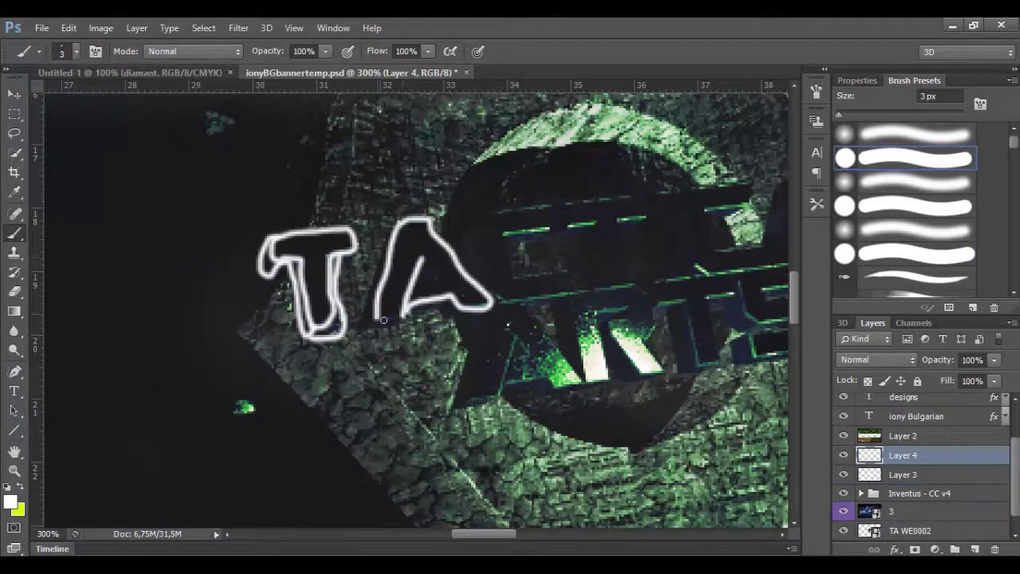
scroll(471, 271, right, 5)
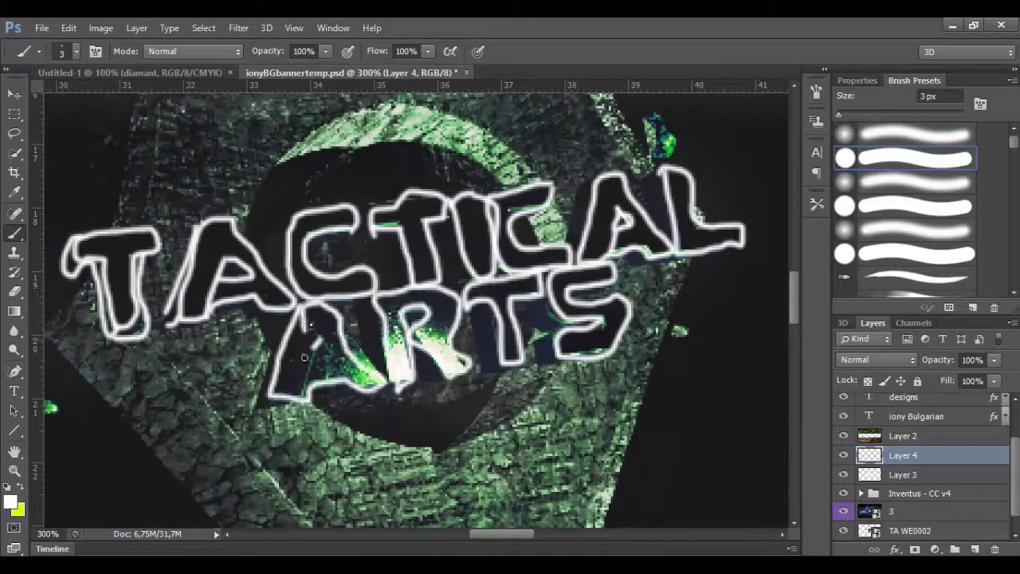
drag(995, 360, 924, 381)
key(ctrl+1)
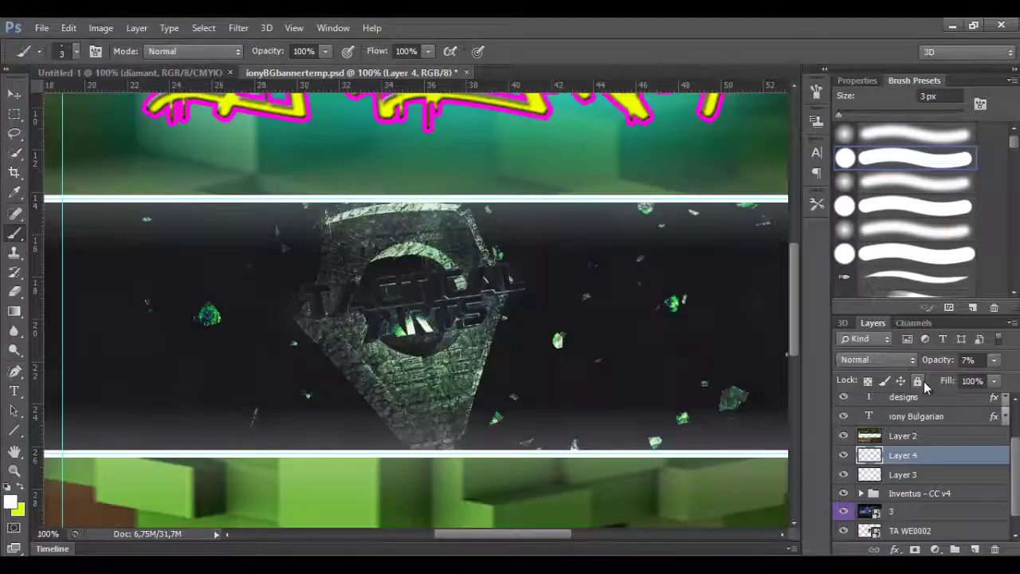
key(ctrl+minus)
key(ctrl+Tab)
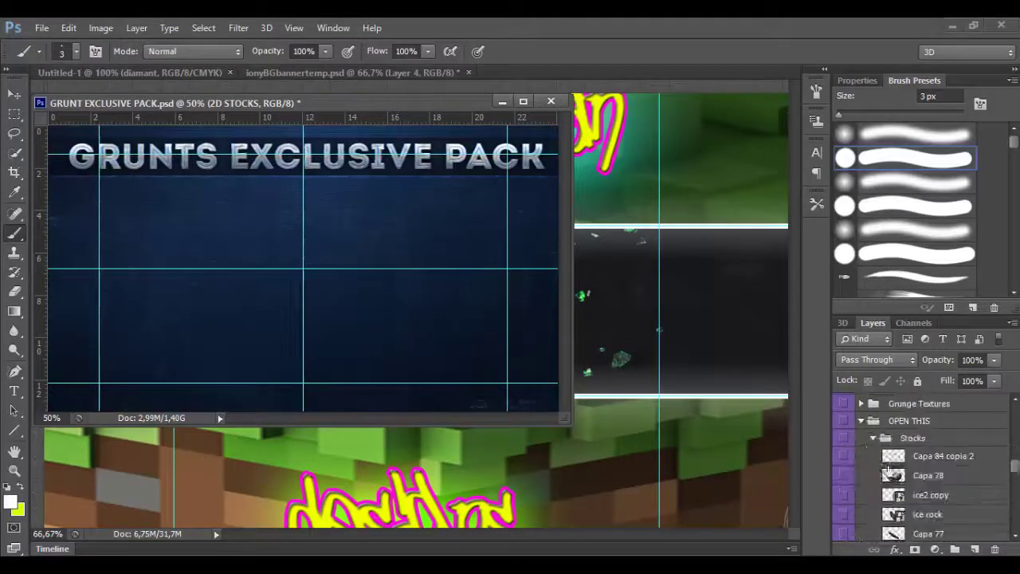
- Bring ice2 copy into the banner, size it, and duplicate it
mouse_move(925, 494)
mouse_down()
mouse_move(327, 229)
mouse_move(289, 356)
mouse_move(355, 371)
mouse_up()
key(ctrl+t)
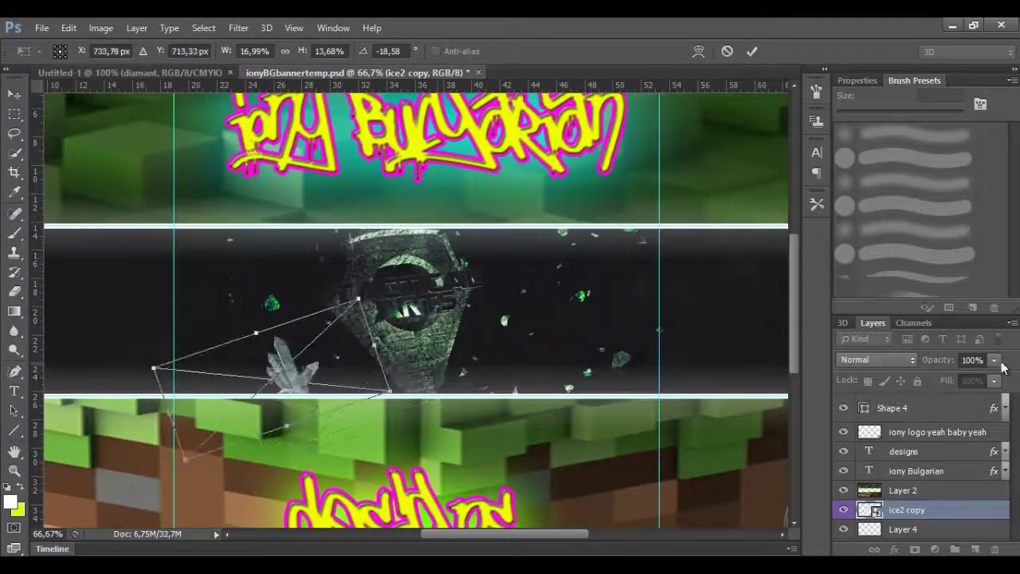
key(Return)
key(ctrl+j)
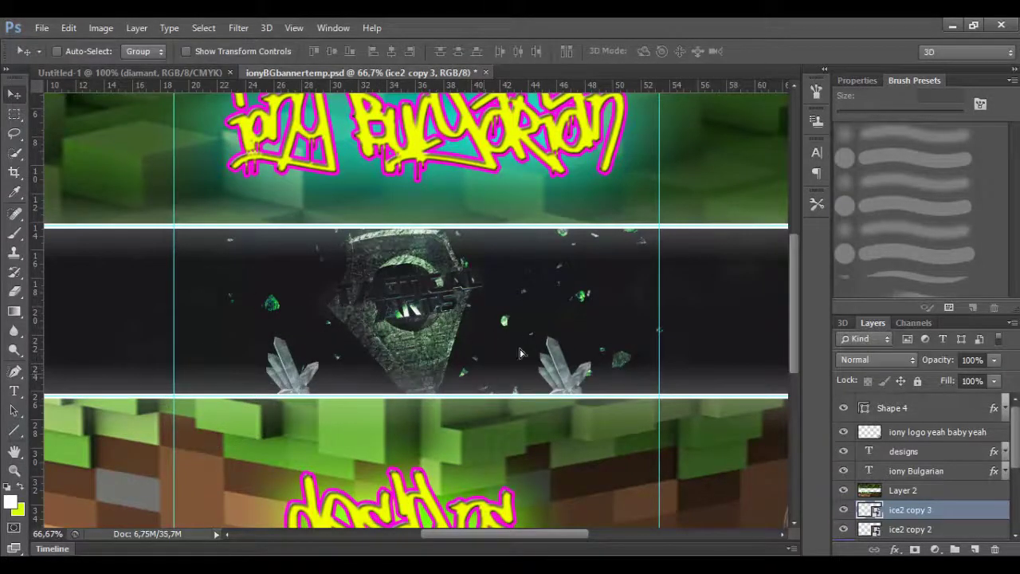
- Flip the crystal duplicates horizontally and line them along the strip bottom toward the centre
right_click(174, 349)
click(258, 209)
right_click(268, 379)
click(291, 358)
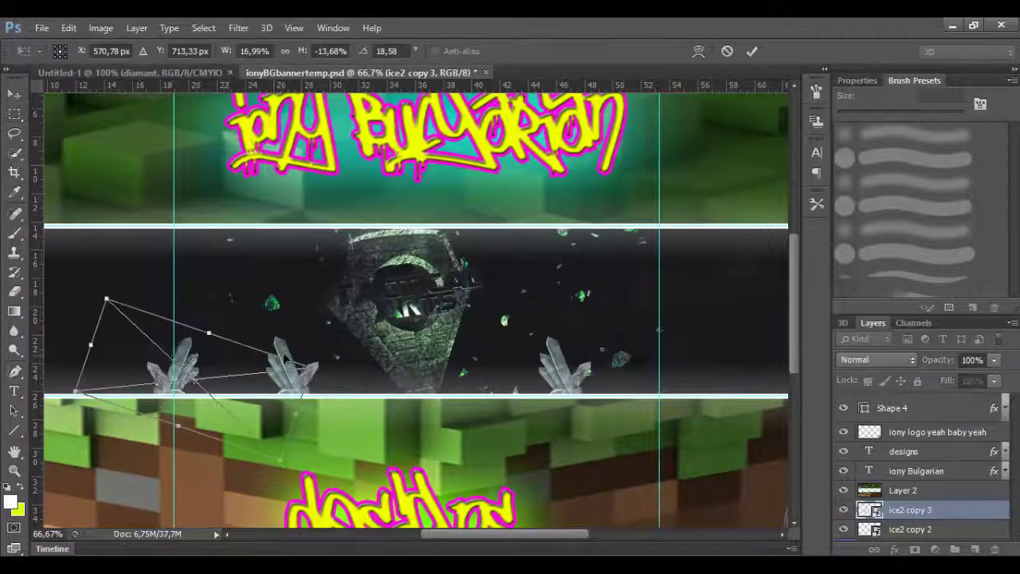
click(751, 51)
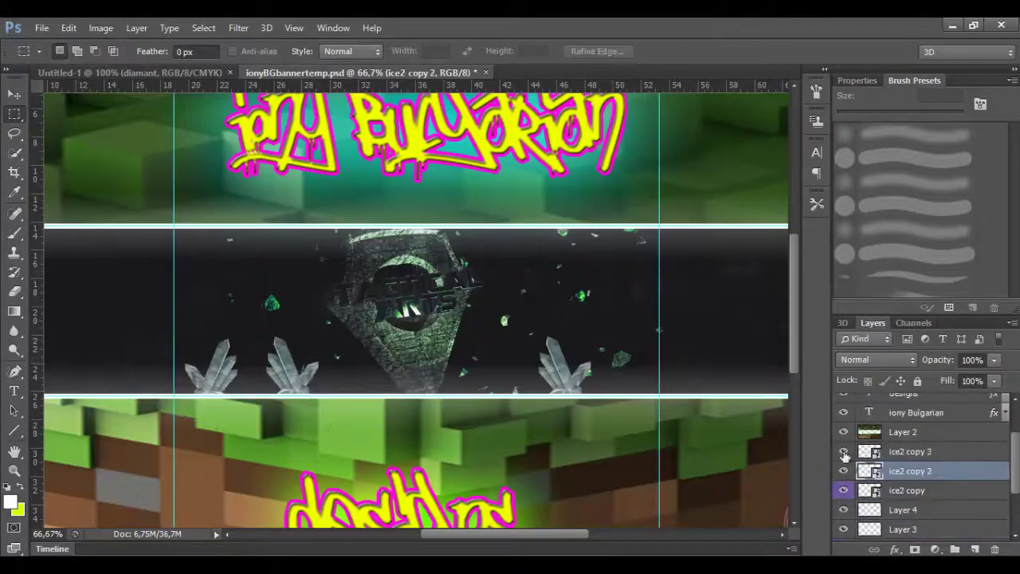
key(ctrl+j)
right_click(550, 374)
click(606, 241)
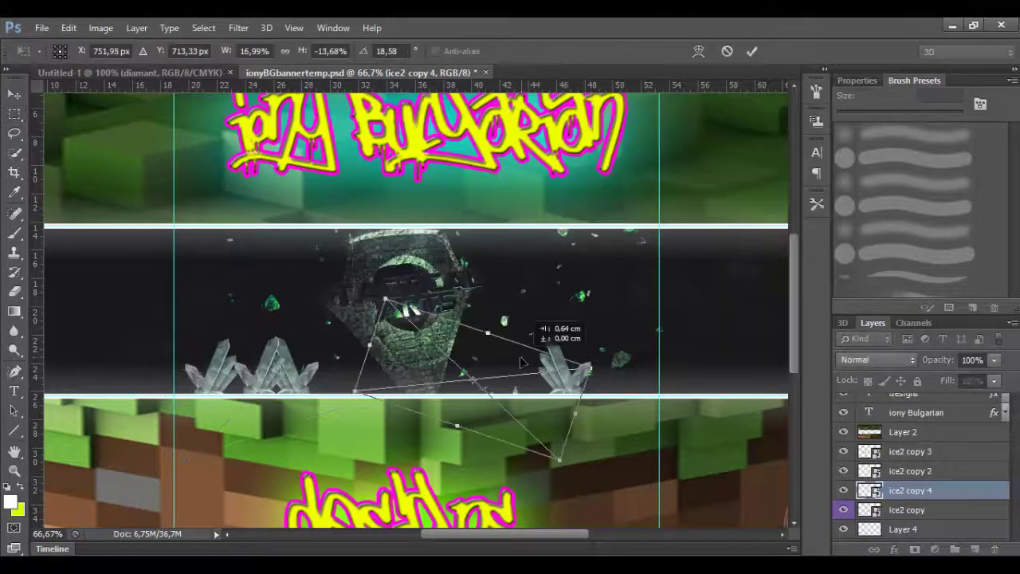
drag(351, 358, 515, 359)
key(Escape)
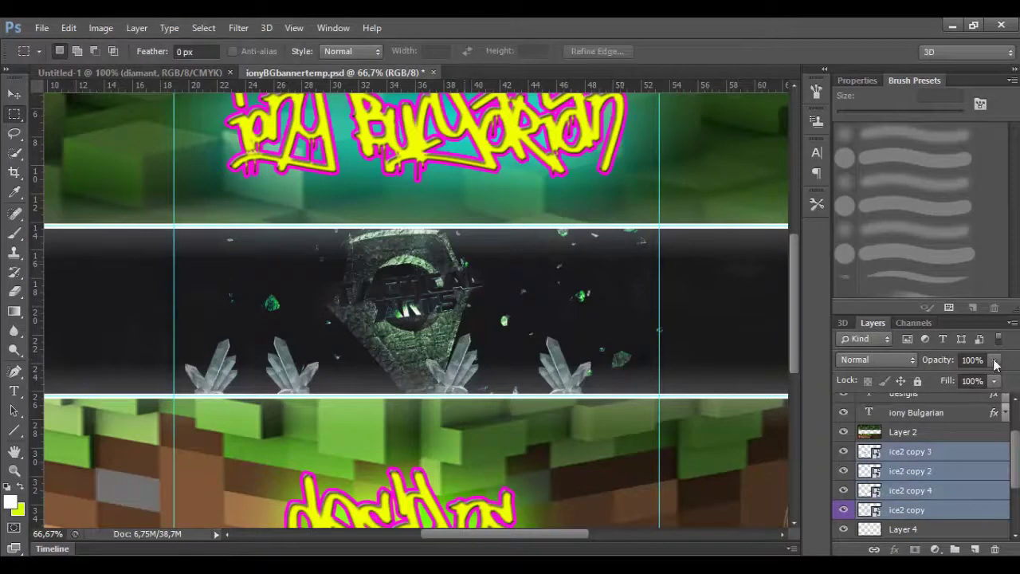
- Move the Inventus group to the top of the layer stack
scroll(925, 446, up, 2)
scroll(925, 462, down, 2)
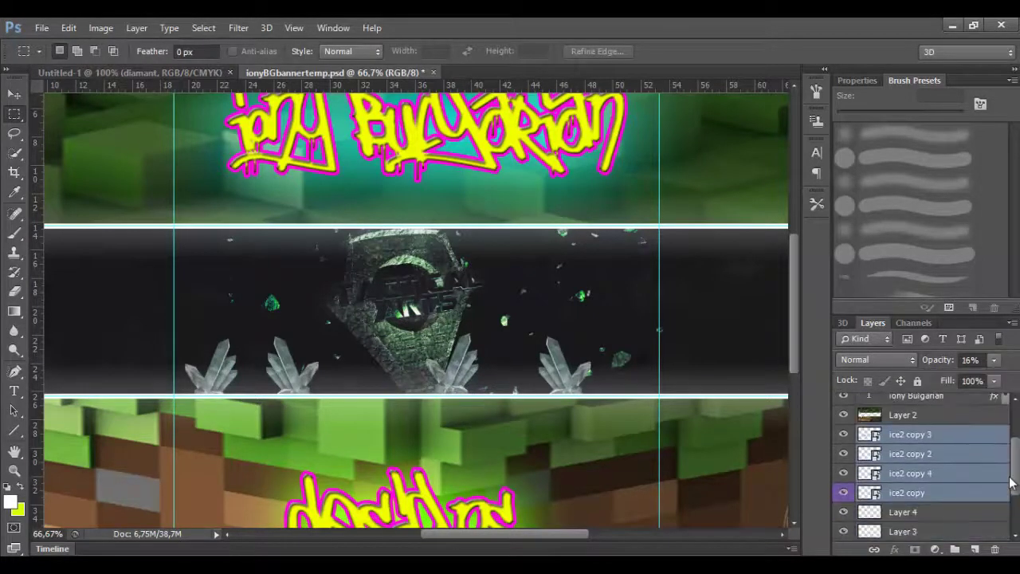
scroll(924, 470, down, 2)
click(917, 456)
drag(924, 473, 925, 399)
- Raise the ice2 copy layer's opacity slightly and place the Capa 52 crystal stock
scroll(925, 462, down, 3)
click(916, 484)
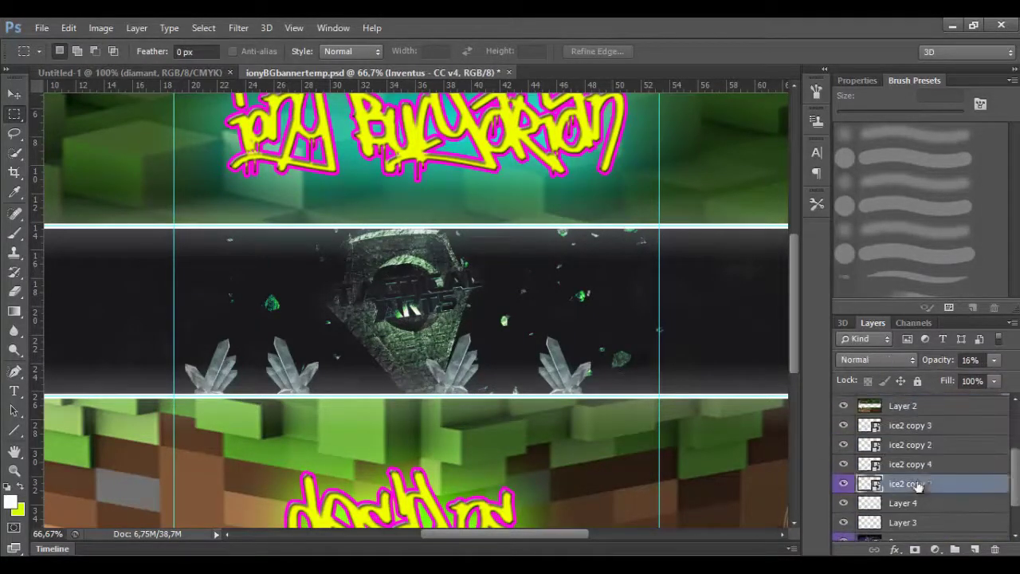
drag(940, 378, 945, 380)
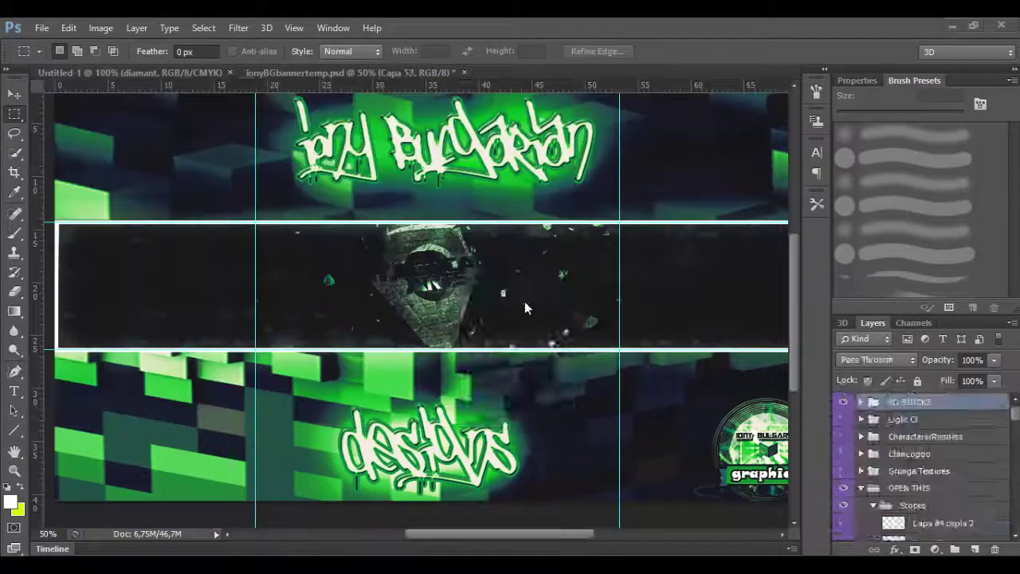
drag(399, 382, 437, 302)
key(Return)
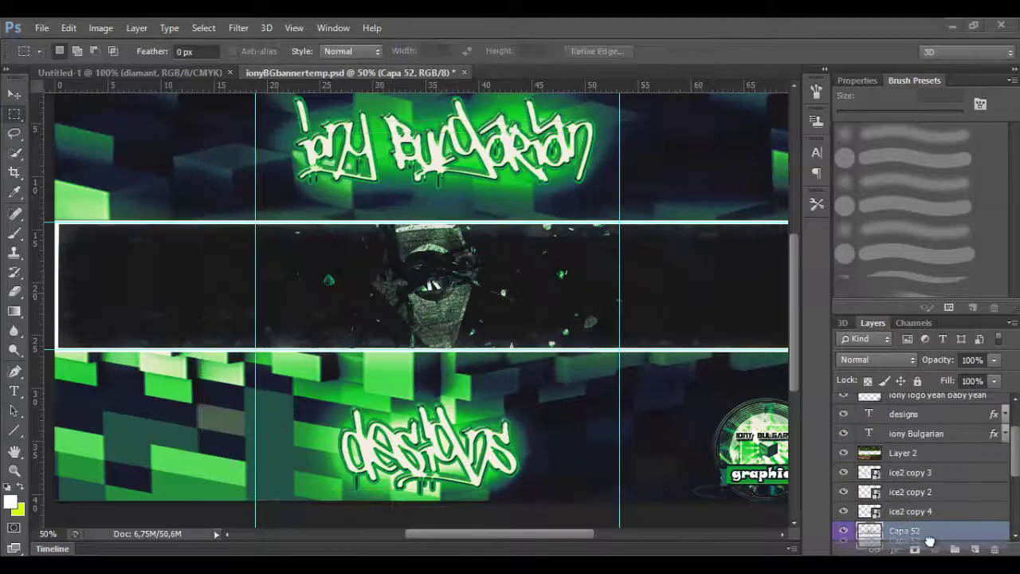
scroll(921, 511, down, 5)
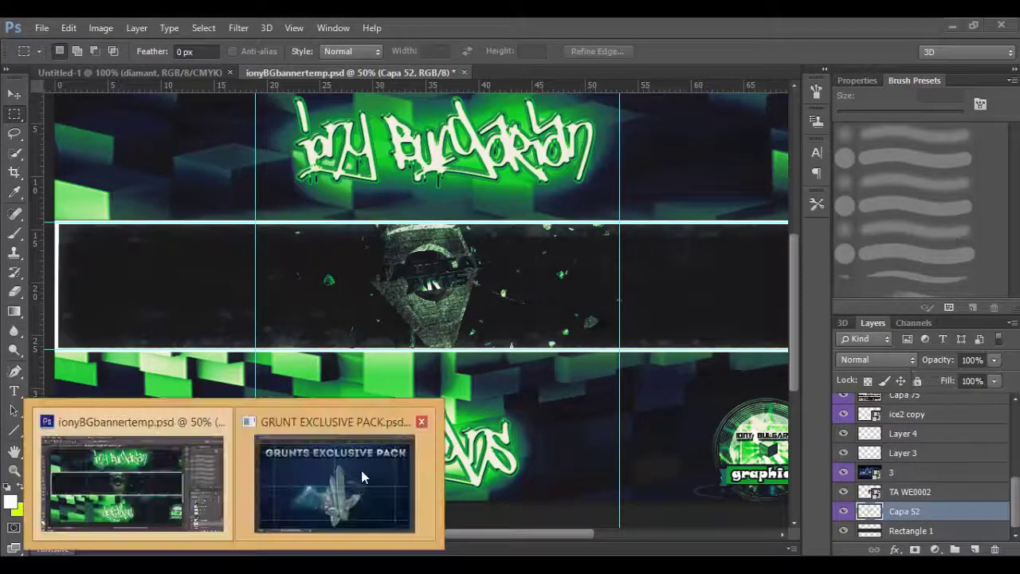
- Enlarge and tilt the green splatter layer across the banner, then fade it
key(ctrl+minus)
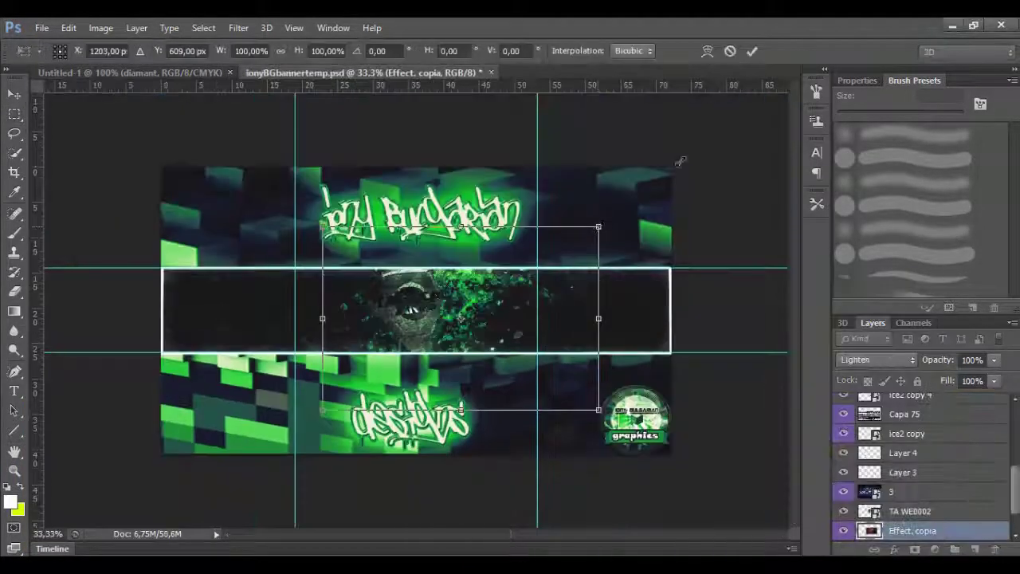
drag(581, 228, 155, 455)
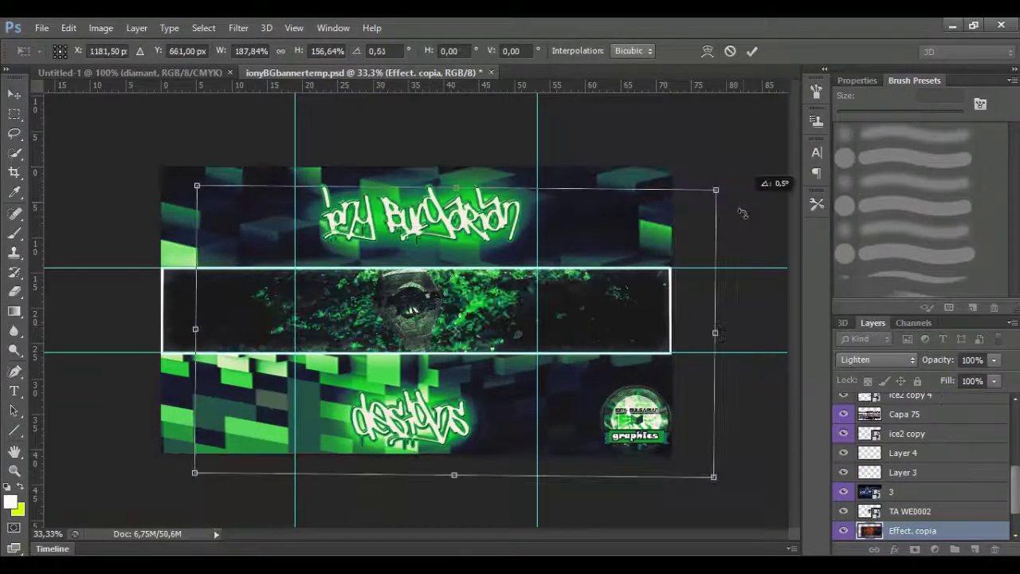
drag(705, 142, 750, 267)
key(Return)
drag(995, 360, 940, 376)
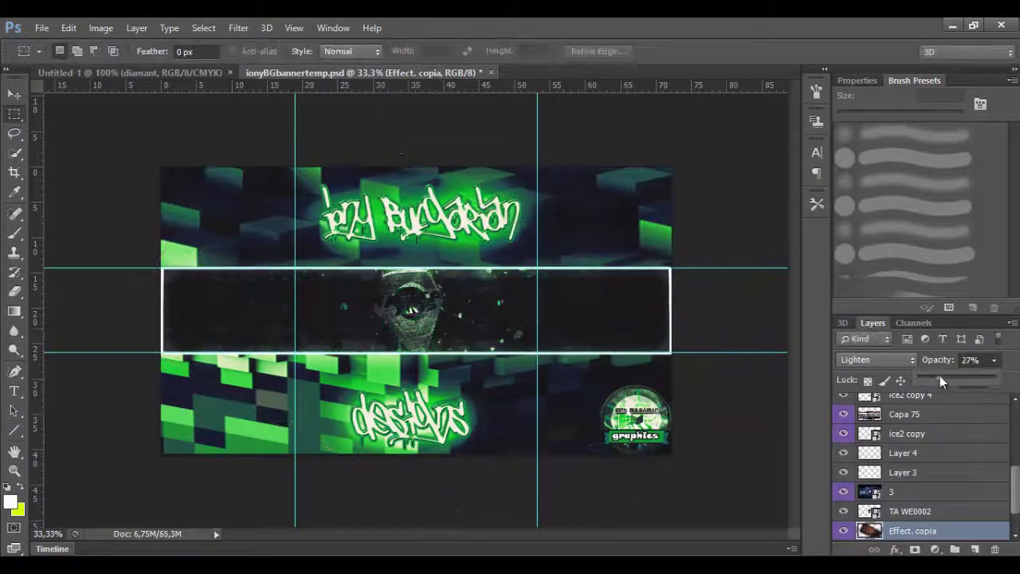
- Bring Capa 73 from the Grunts pack into the banner, flipped horizontally
key(ctrl+Tab)
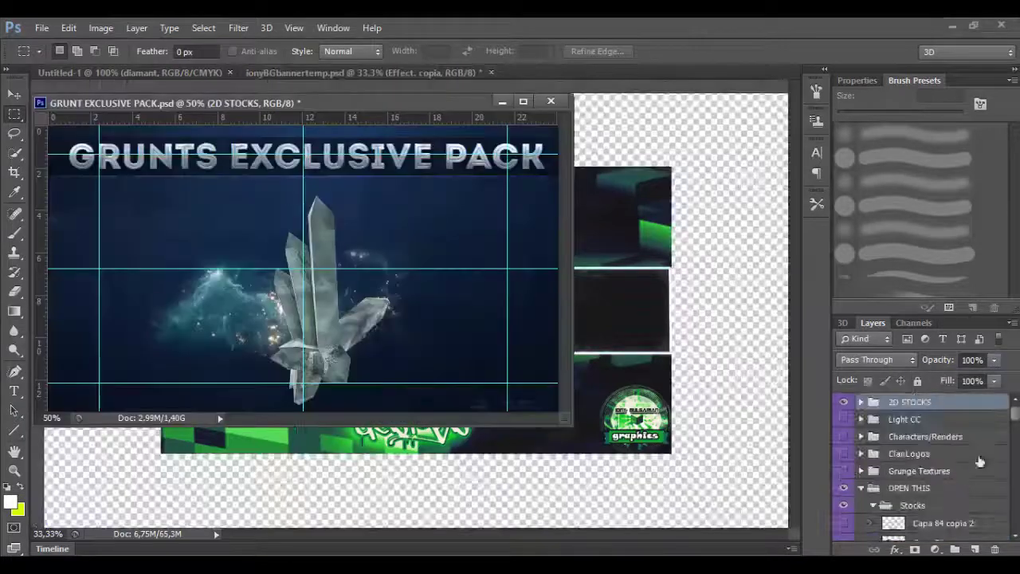
drag(895, 502, 646, 315)
key(ctrl+t)
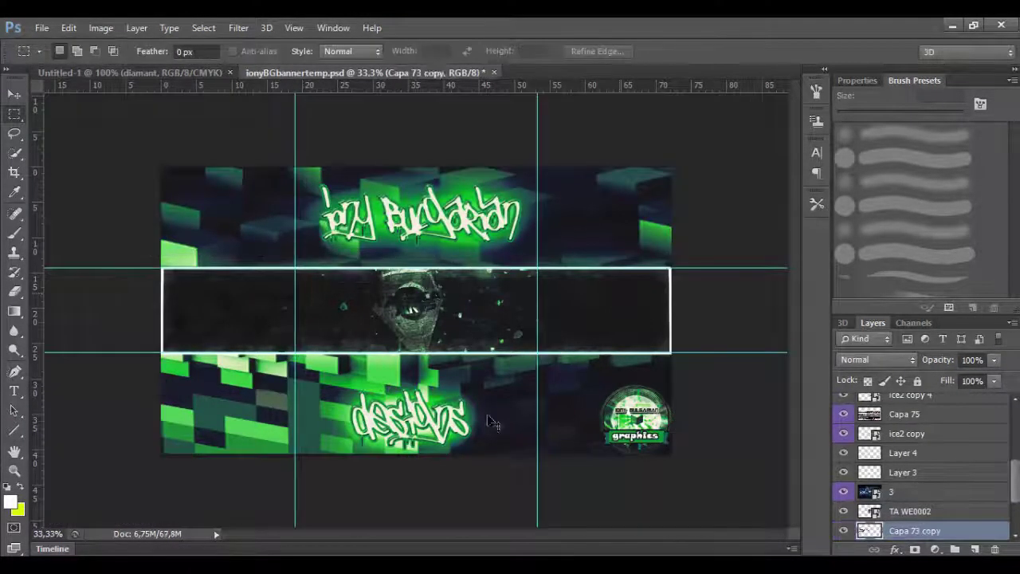
right_click(313, 274)
click(313, 274)
key(Return)
scroll(919, 503, down, 3)
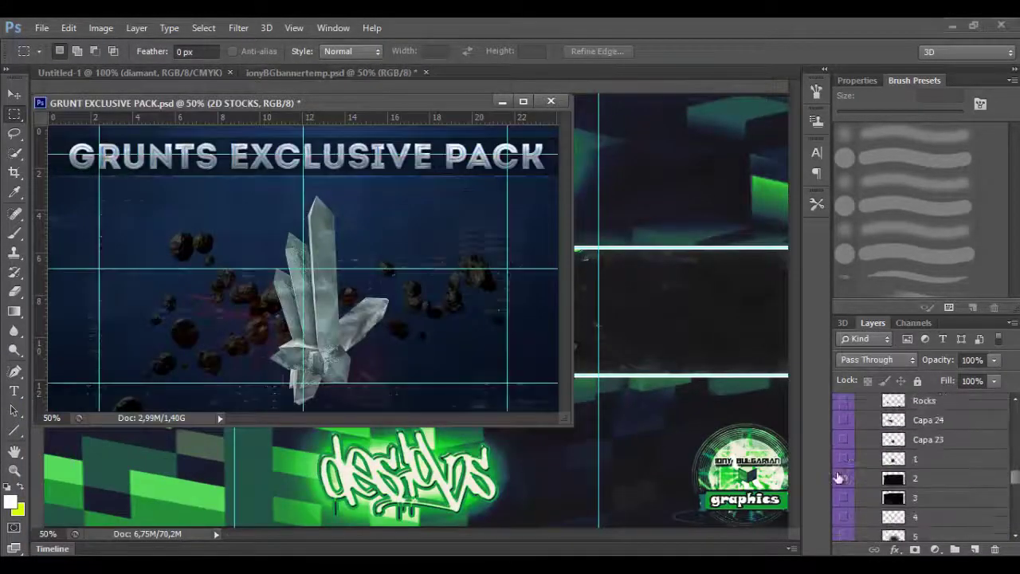
- Shift layer 5 to the right, then hide the crystal layer in the Grunts pack
key(ctrl+t)
mouse_move(405, 330)
mouse_down()
mouse_move(554, 272)
mouse_move(638, 255)
mouse_up()
key(Return)
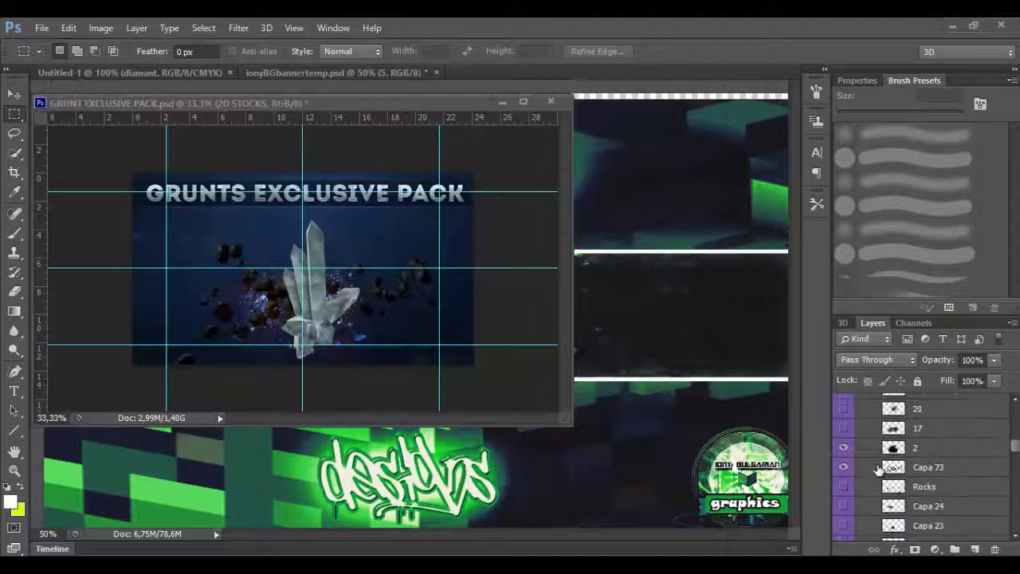
click(861, 436)
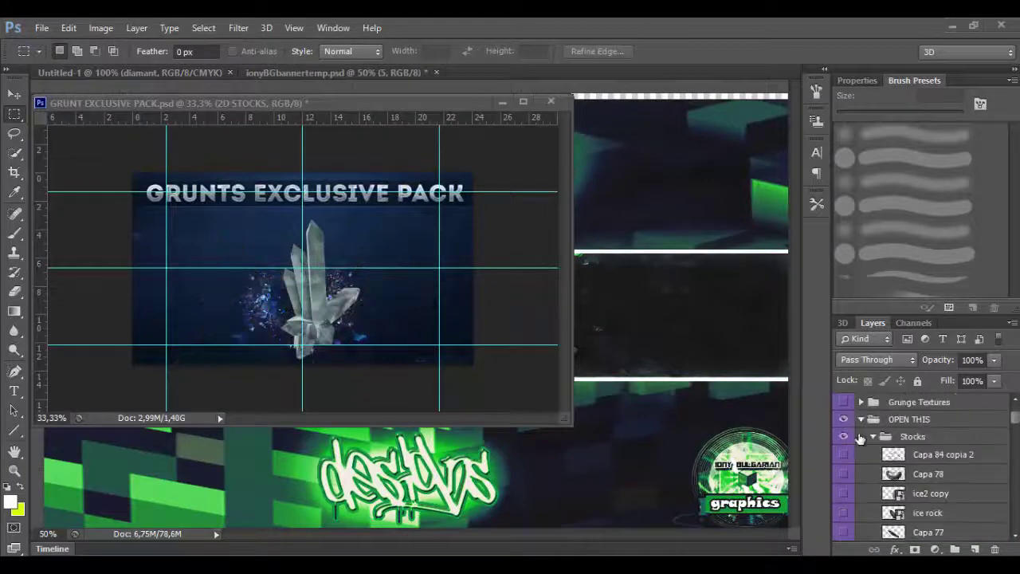
scroll(853, 463, down, 5)
click(847, 494)
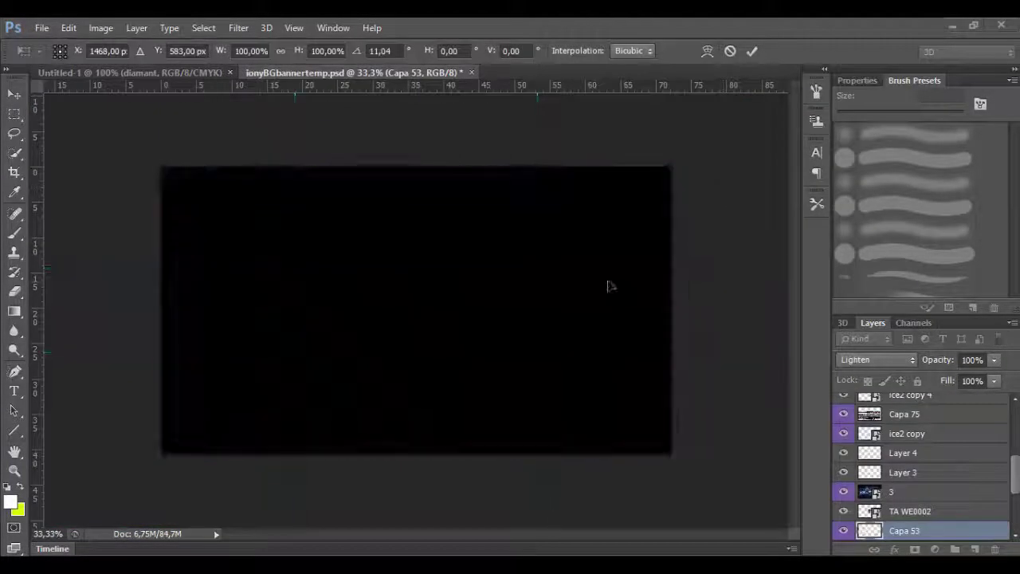
- Add a mirrored Capa 53 figure on the banner's left side at 30% opacity
key(Return)
key(ctrl+j)
key(ctrl+t)
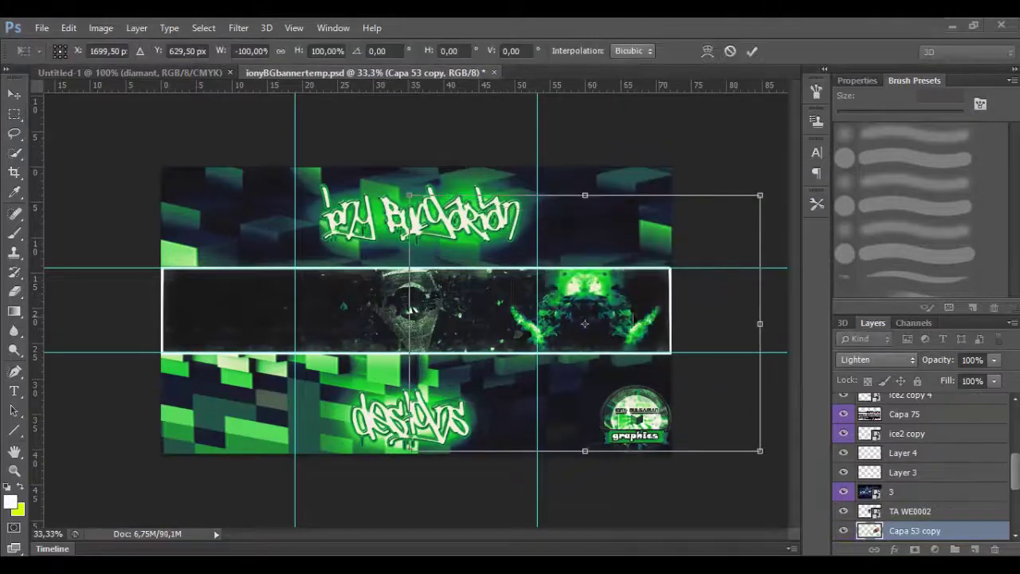
drag(585, 324, 251, 325)
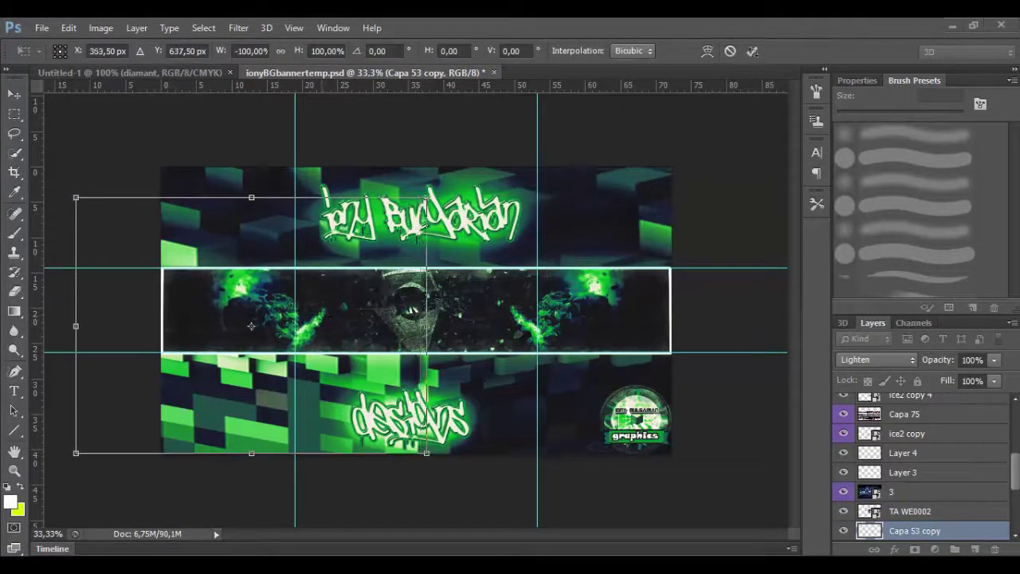
key(Return)
drag(995, 359, 925, 377)
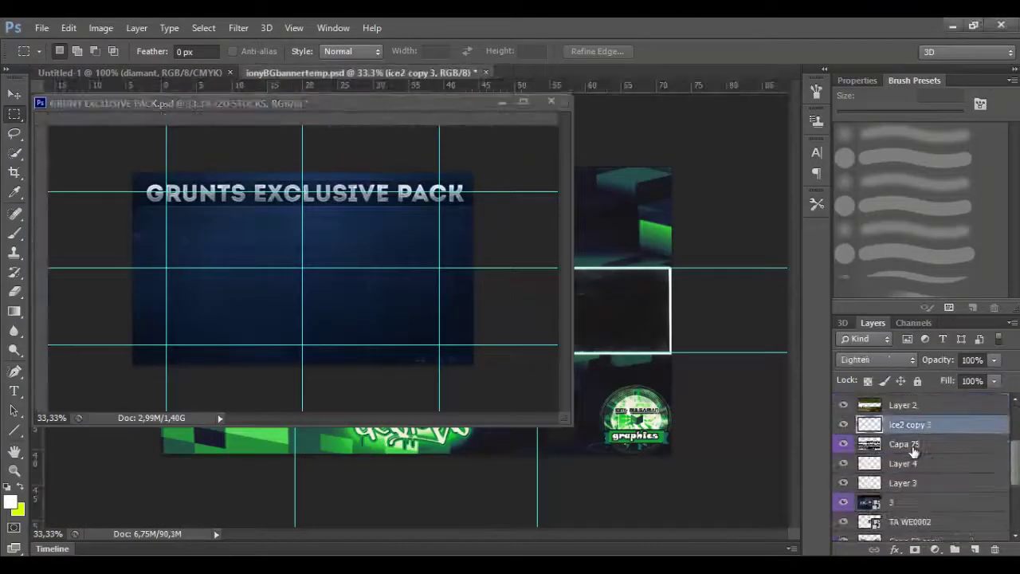
- Place the Capa 87 particle stock left of the centre strip
scroll(923, 509, down, 1)
click(918, 495)
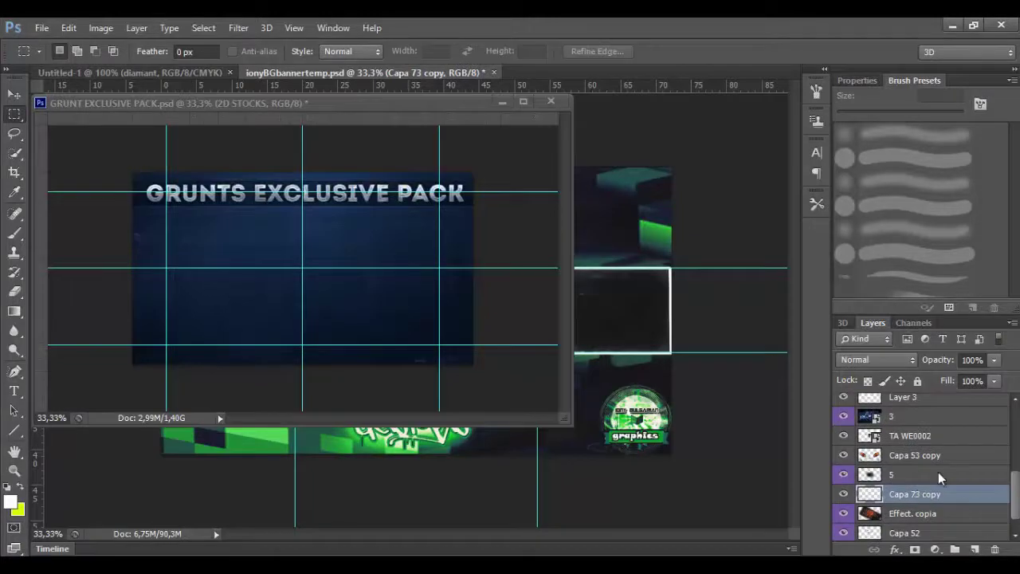
scroll(881, 482, down, 5)
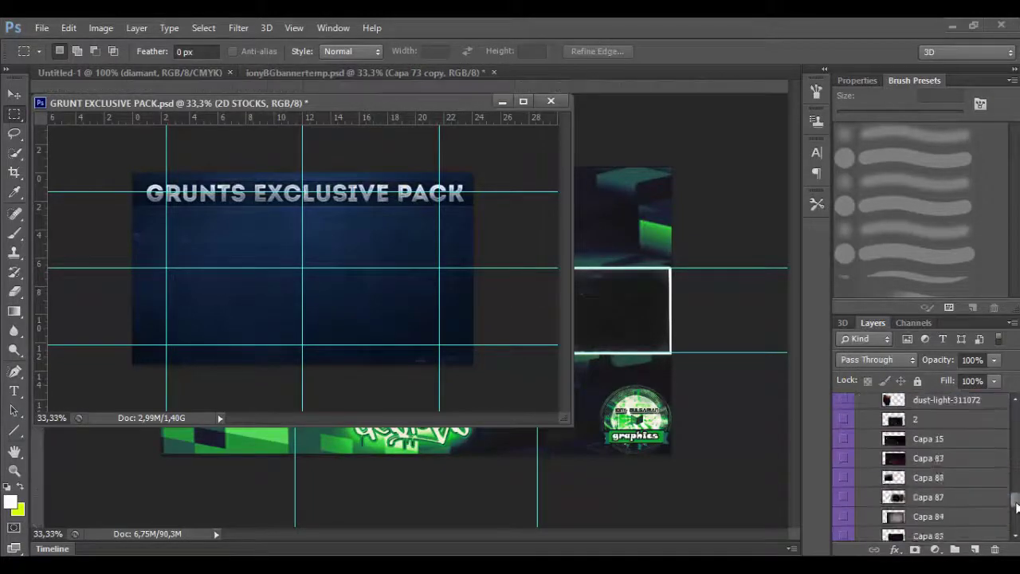
scroll(873, 486, down, 5)
scroll(993, 503, up, 3)
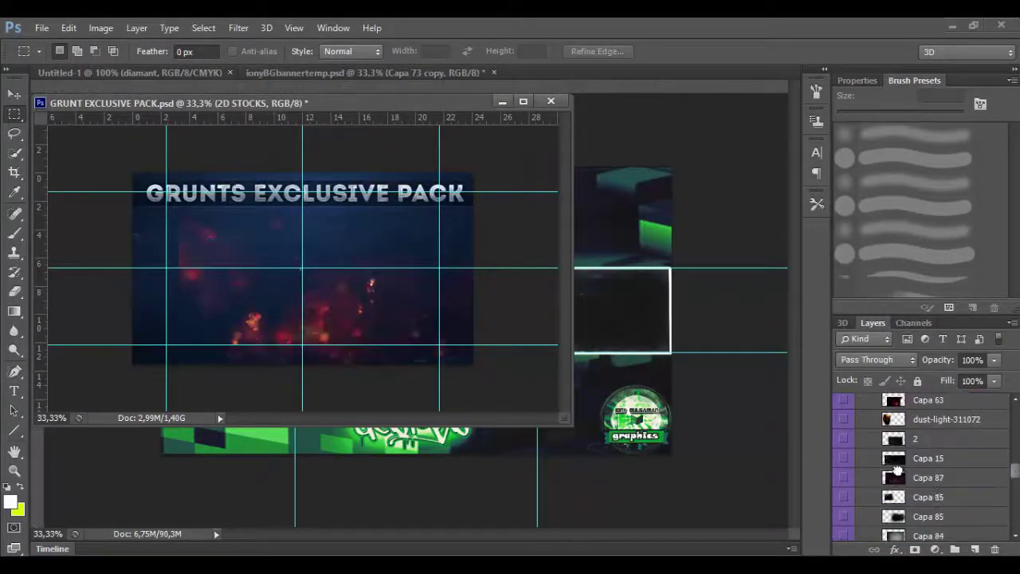
drag(897, 475, 509, 298)
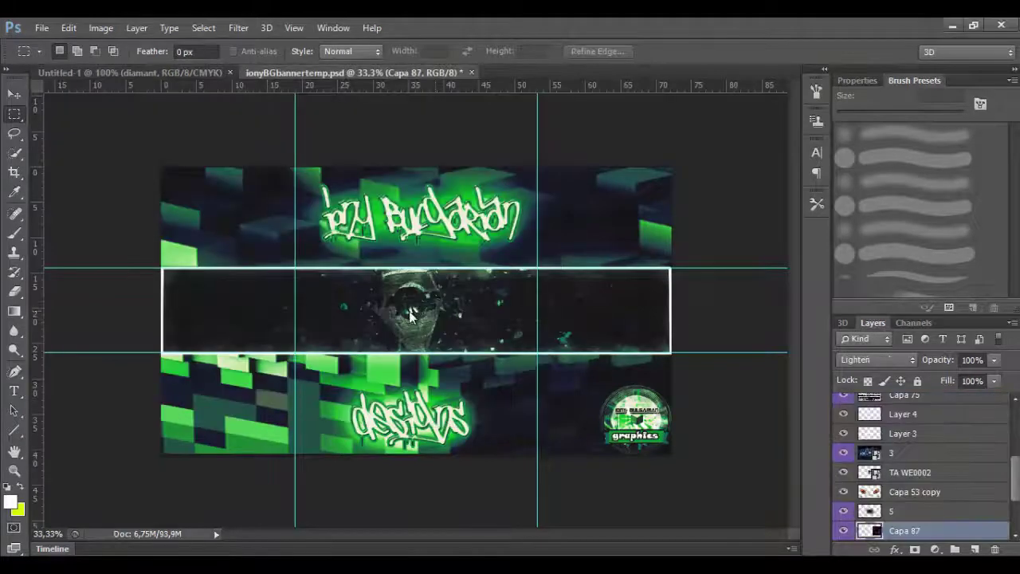
key(ctrl+t)
drag(315, 319, 409, 316)
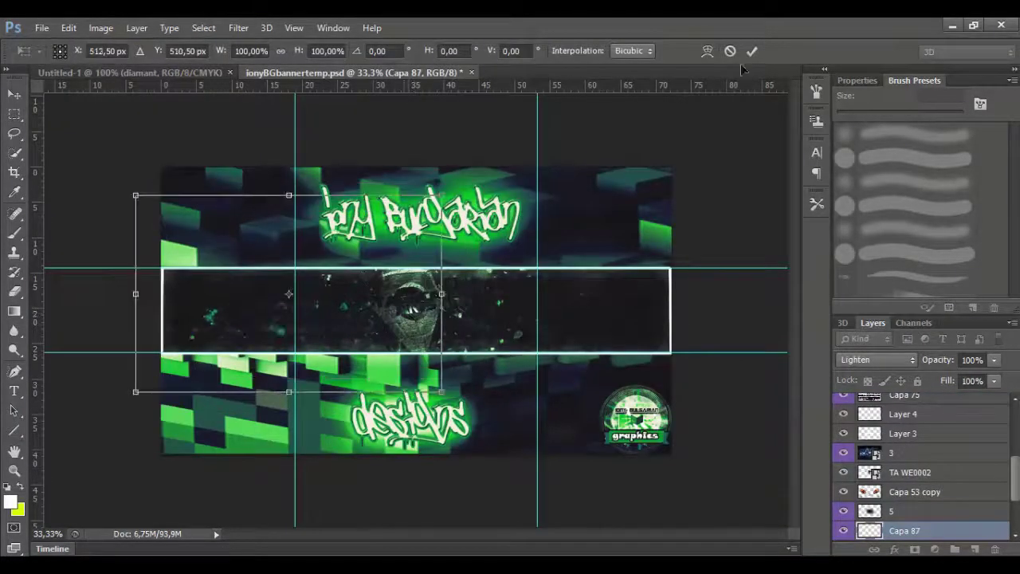
key(Return)
- Add a mirrored Capa 87 copy and fade both particle layers to 44%
key(ctrl+j)
key(ctrl+t)
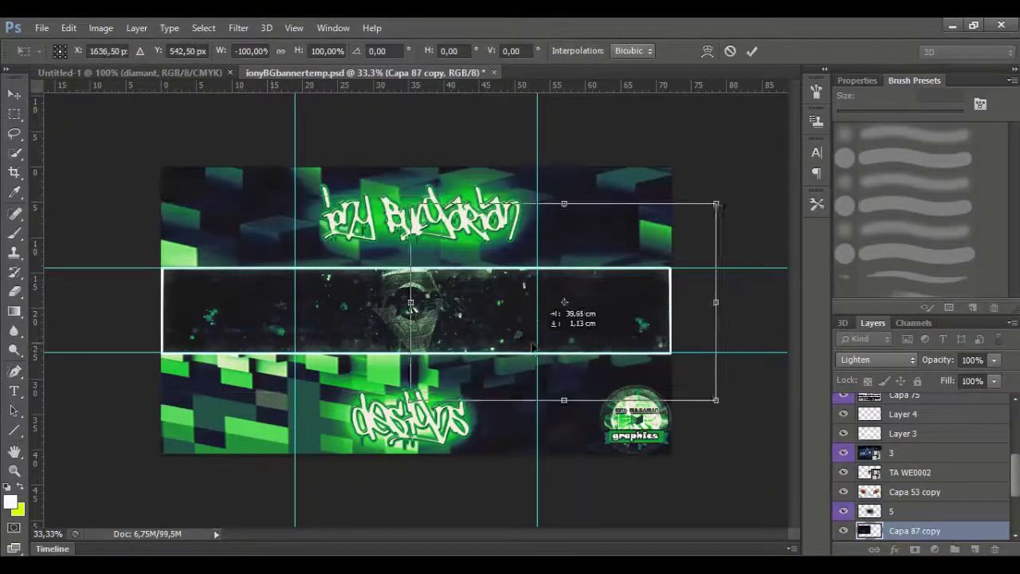
key(Return)
key(shift+alt+bracketleft)
drag(994, 359, 947, 377)
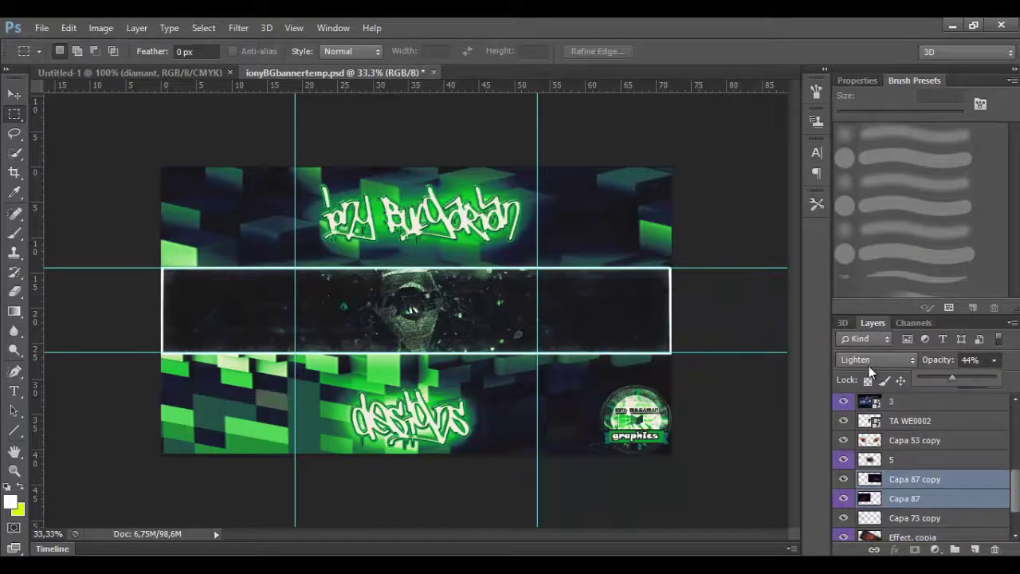
key(ctrl+plus)
key(ctrl+plus)
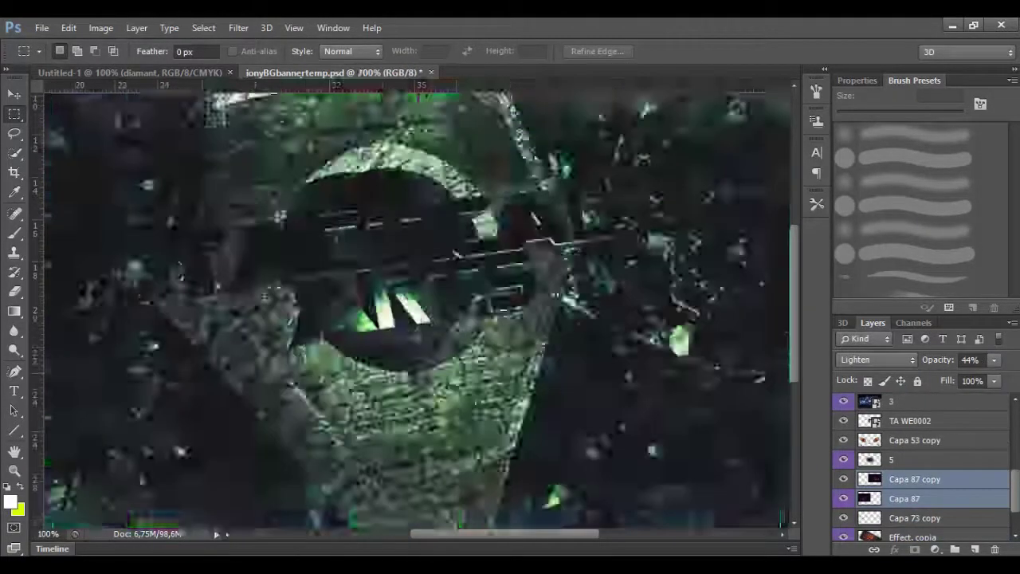
- Give TA WE0002 Bevel & Emboss with Contour and a magenta Screen Outer Glow
ctrl+click(511, 226)
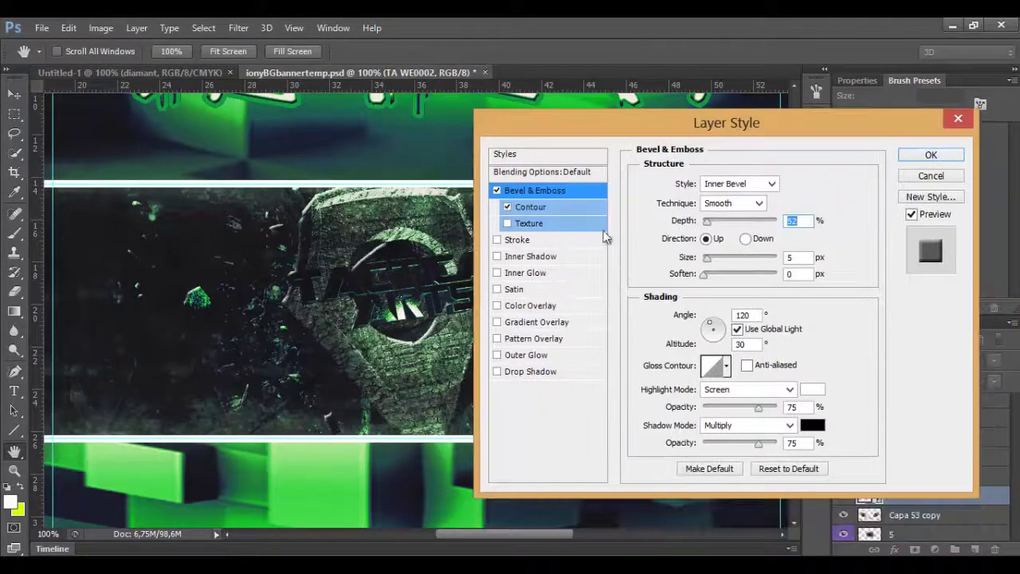
click(526, 223)
click(526, 355)
click(676, 237)
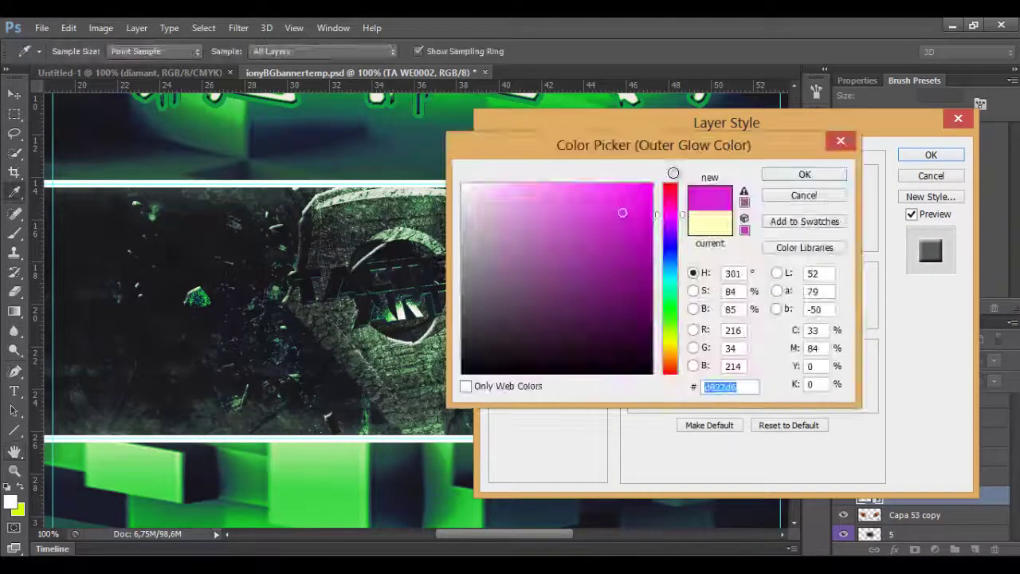
key(Return)
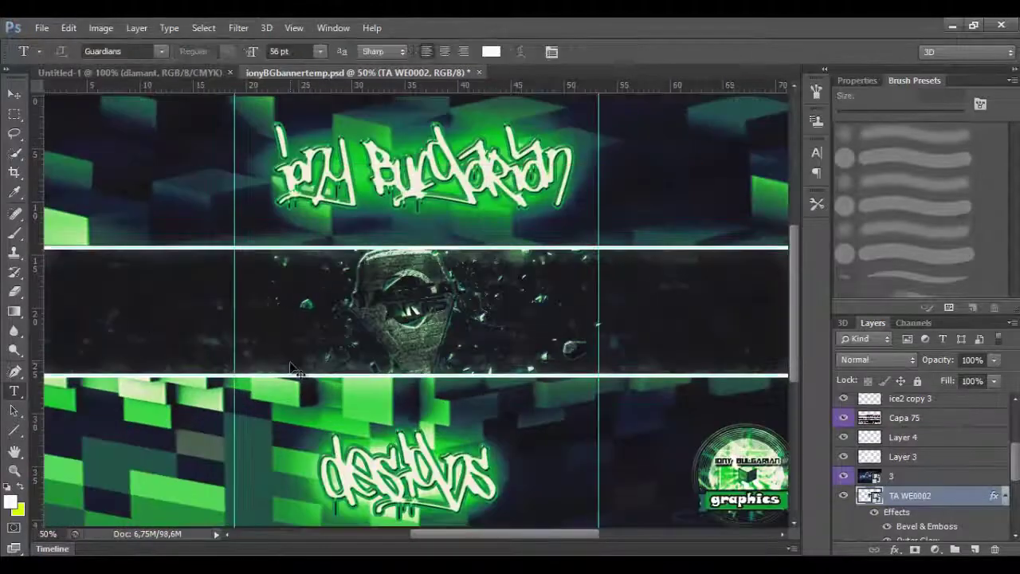
- Add the 'designed by' credit text in Guardians 20 pt at the strip's bottom-left
key(ctrl+plus)
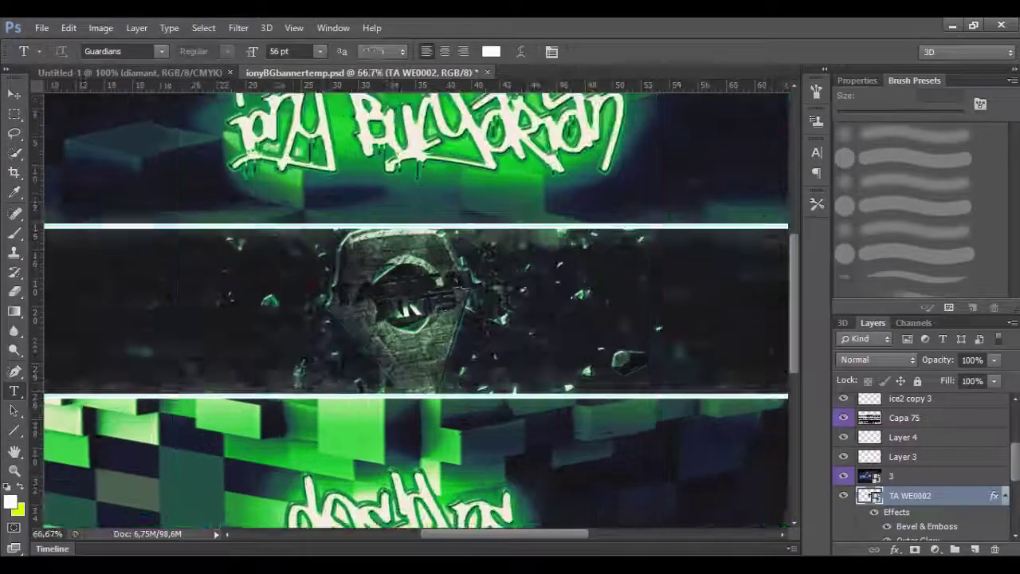
drag(175, 361, 340, 387)
key(ctrl+plus)
key(ctrl+plus)
text(DESIGNED BY IONY BULGARIAN)
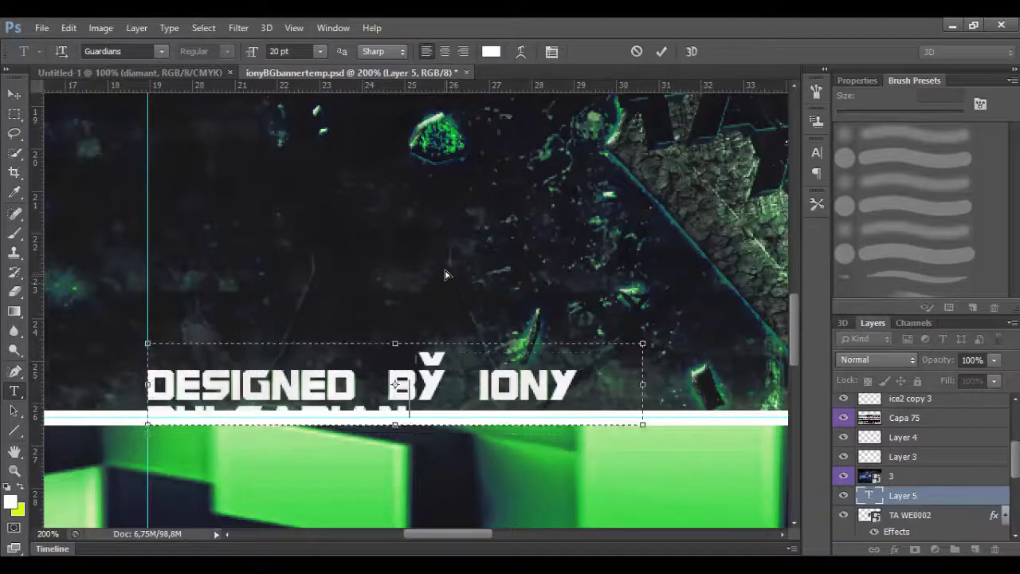
click(662, 51)
- Fade the credit text to 13% and bring up Save As with its format list
drag(994, 360, 934, 380)
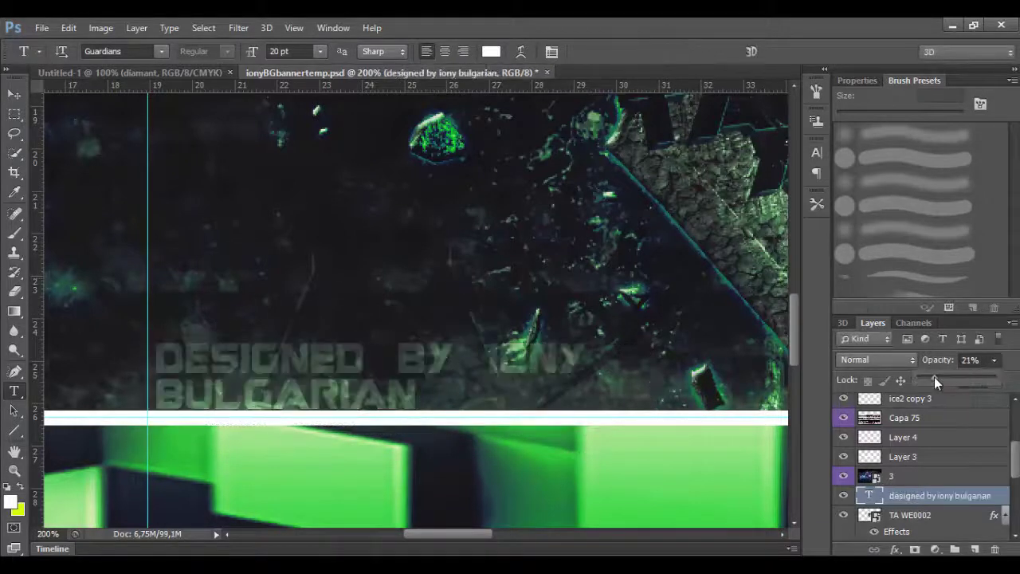
key(ctrl+minus)
key(ctrl+minus)
key(ctrl+minus)
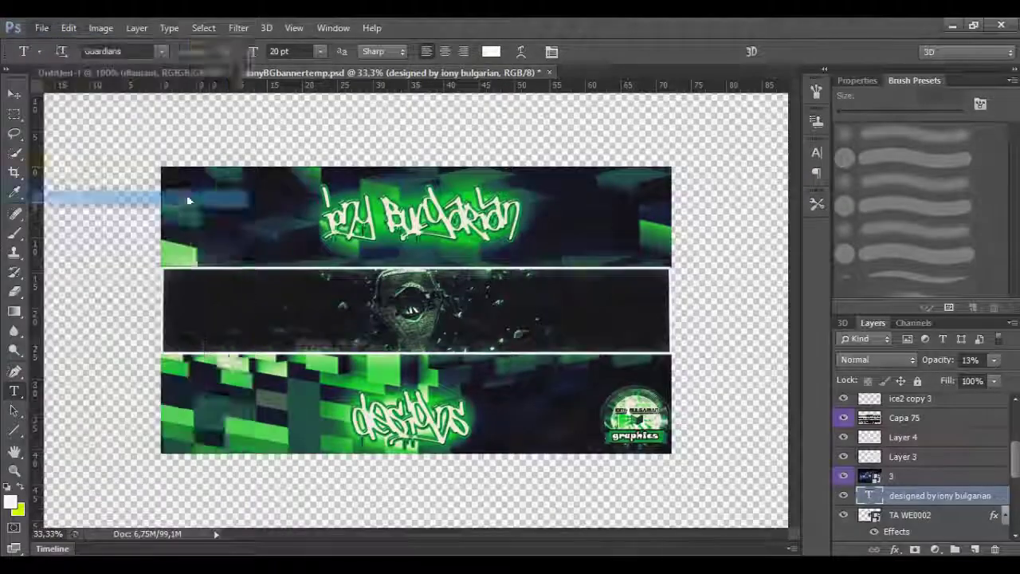
key(ctrl+shift+s)
click(522, 395)
- Choose JPEG and the Desktop folder, and name the file 'za Tactical Arts'
click(434, 235)
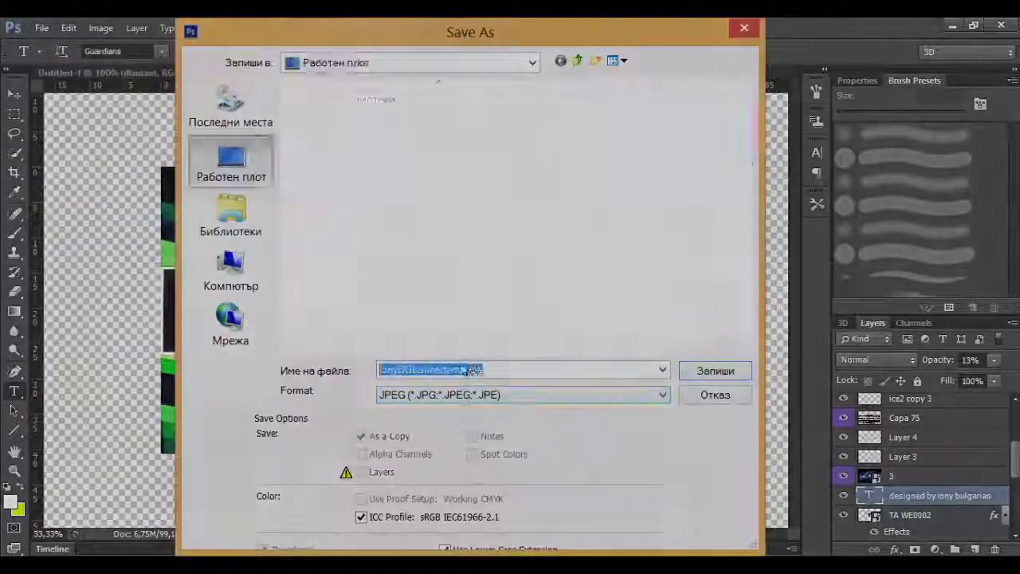
click(230, 159)
text(za Tactical Arts (Mersi za otdelenoto)
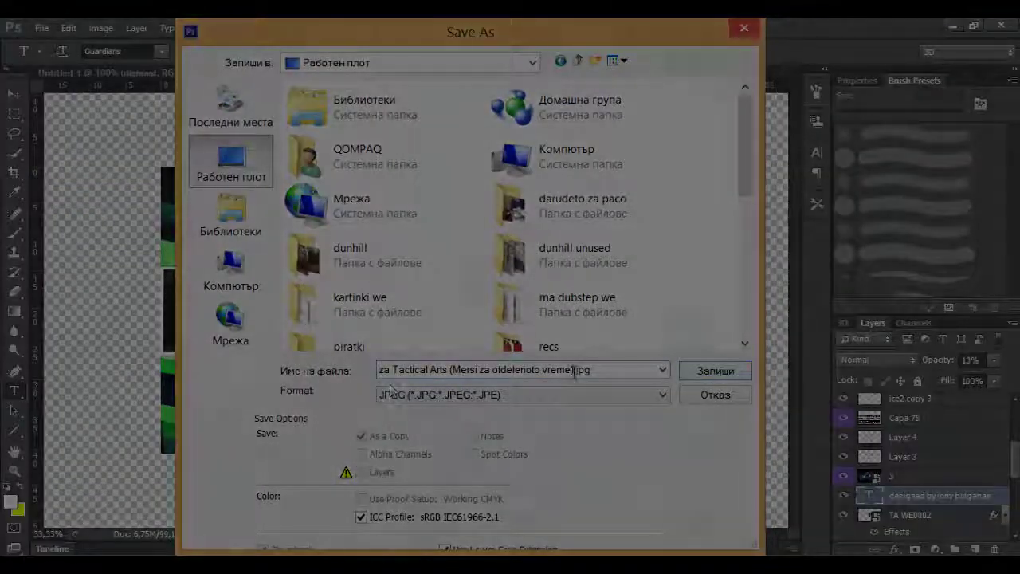